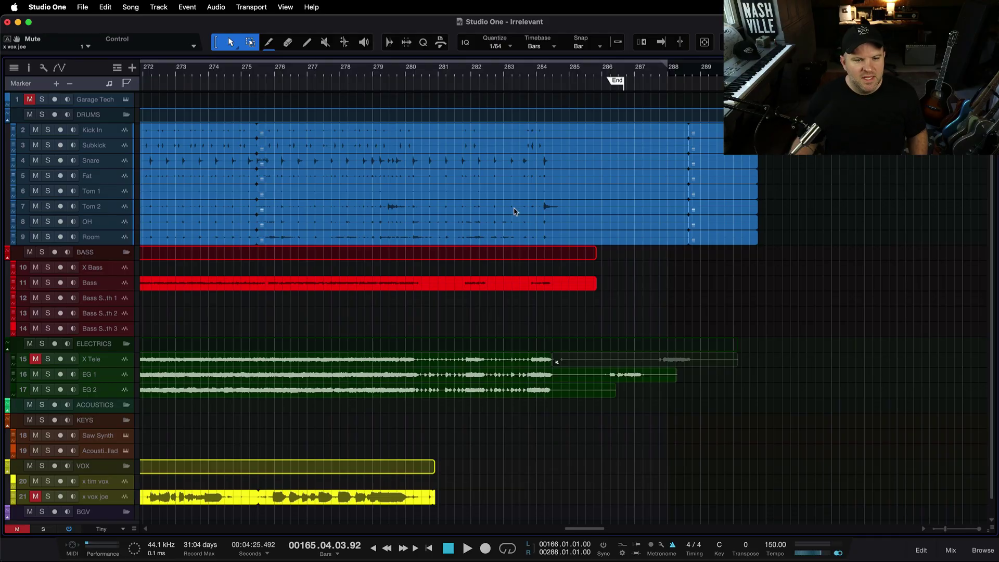
- Place the playback cursor at bar 280 with autoscroll turned on, and save the song
click(407, 72)
key(f)
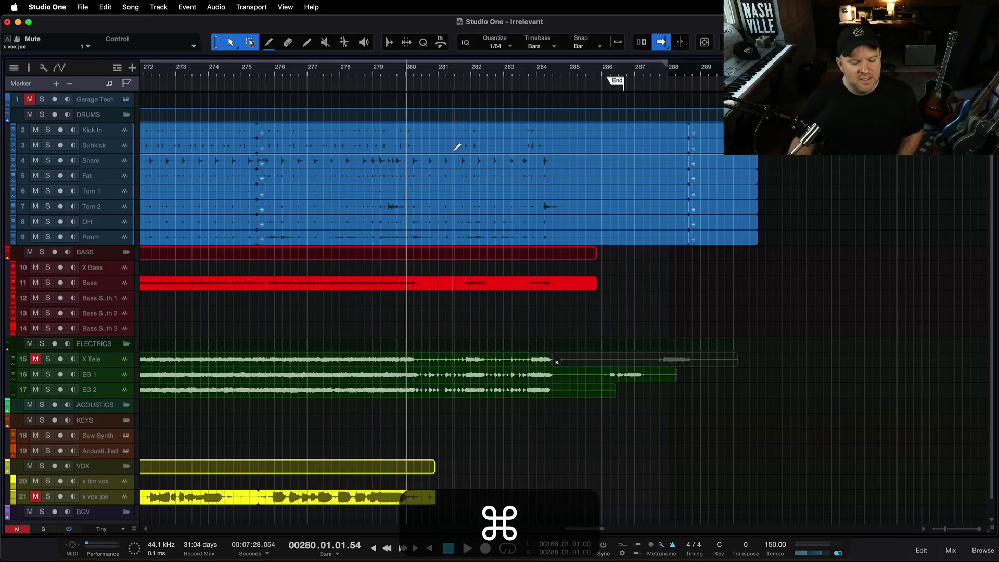
super+scroll(453, 152, up, 5)
super+scroll(453, 152, down, 4)
super+scroll(452, 152, up, 4)
scroll(453, 152, up, 3)
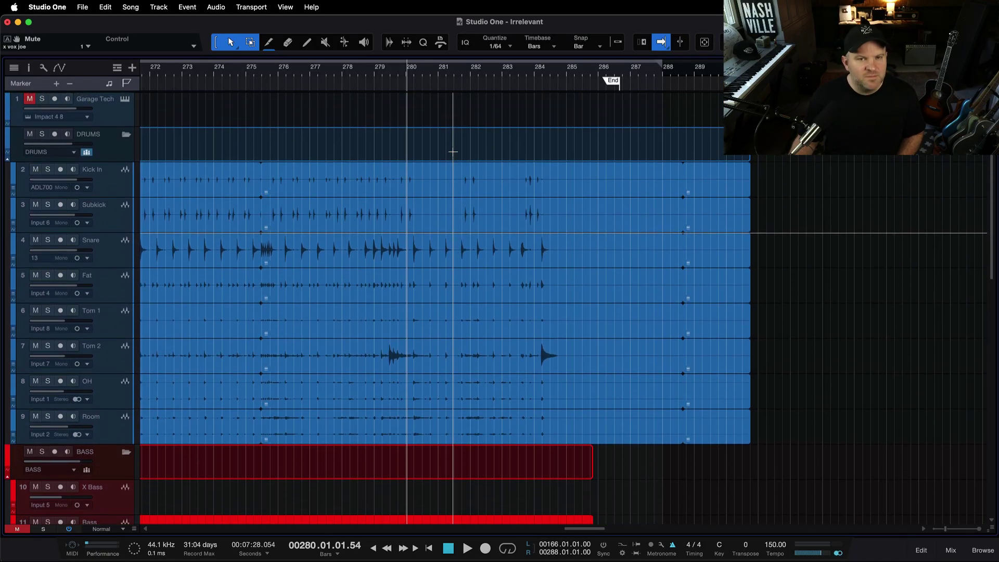
super+scroll(455, 149, up, 4)
key(super+s)
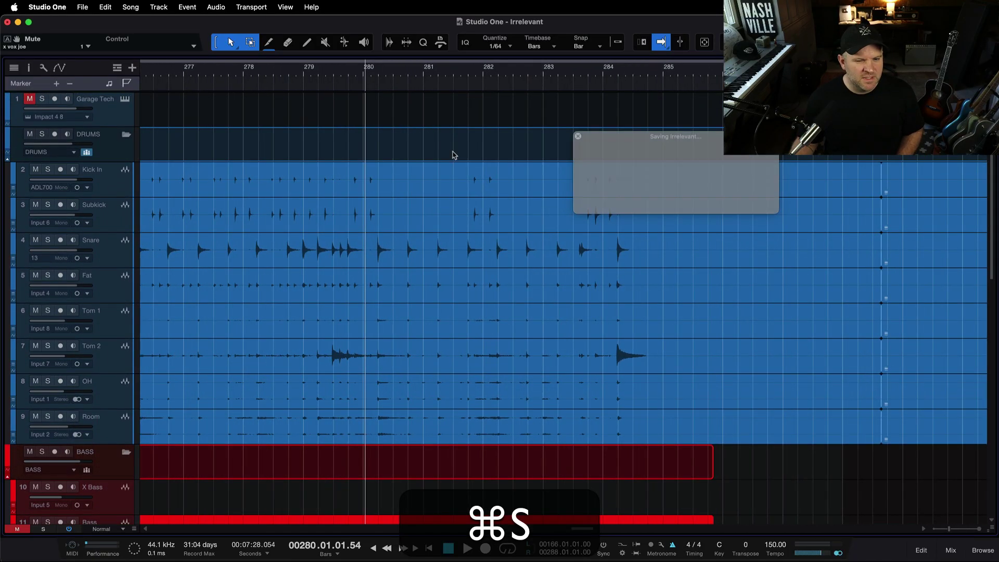
key(c)
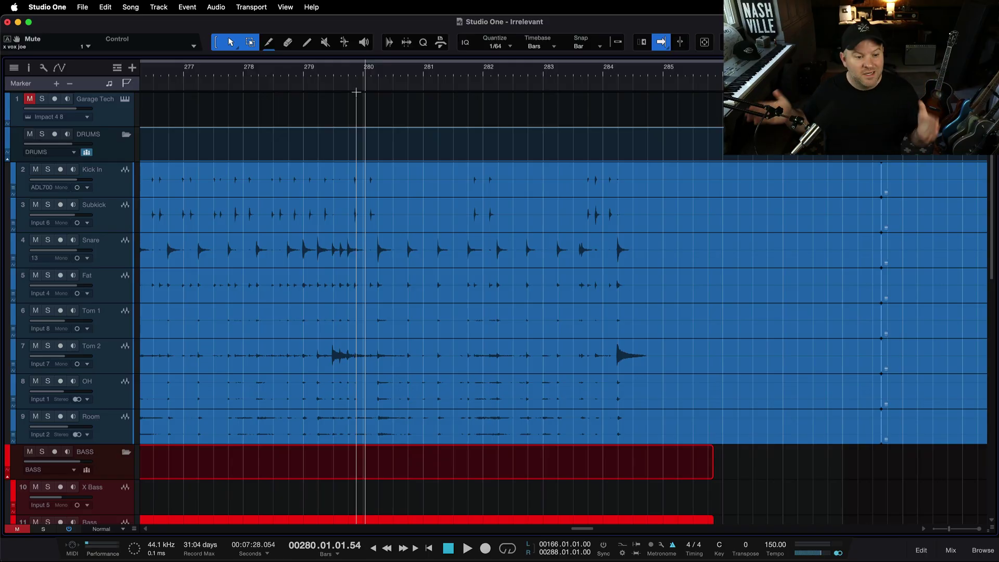
- Save the song and play back its ending from bar 279
click(328, 72)
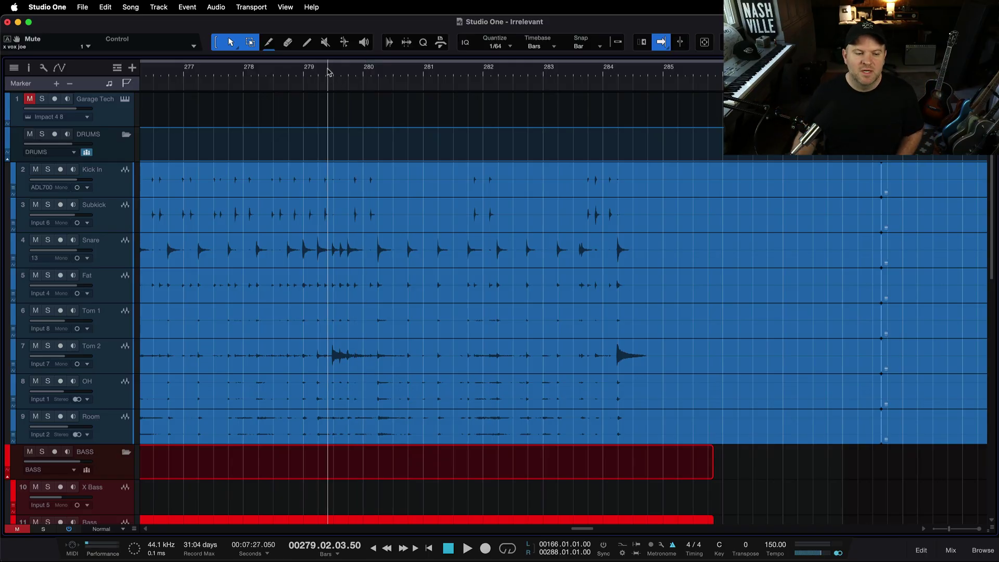
click(305, 72)
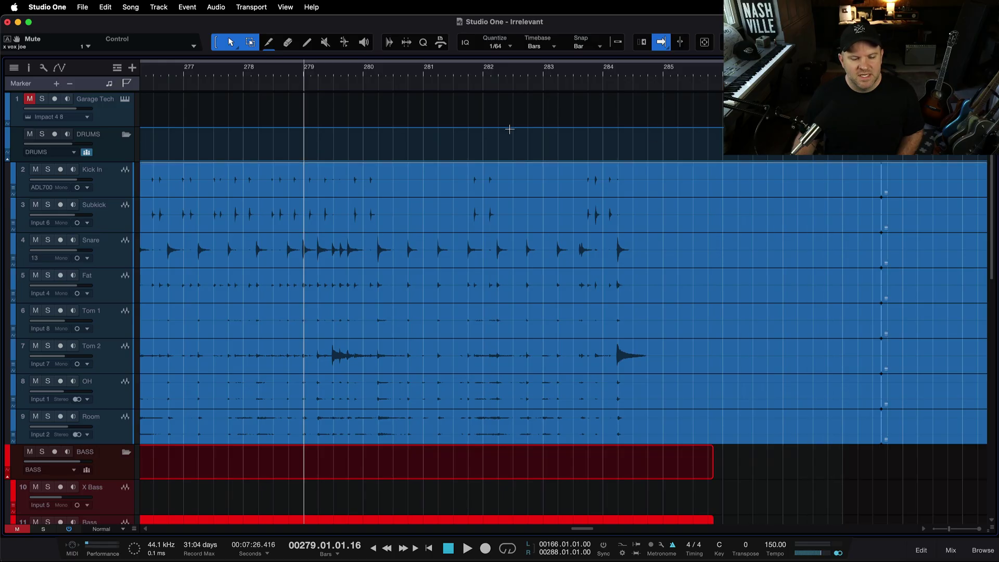
key(super+s)
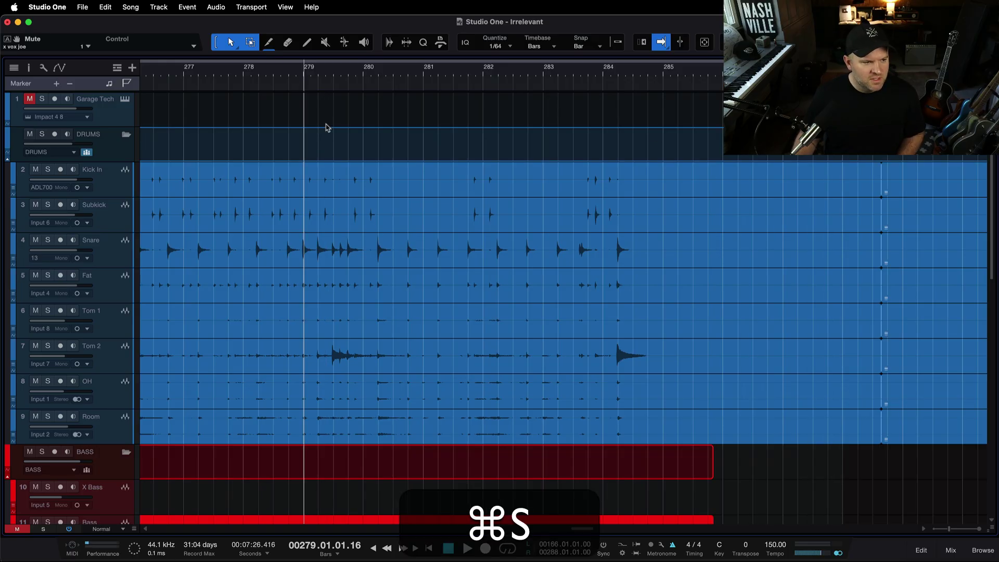
key(space)
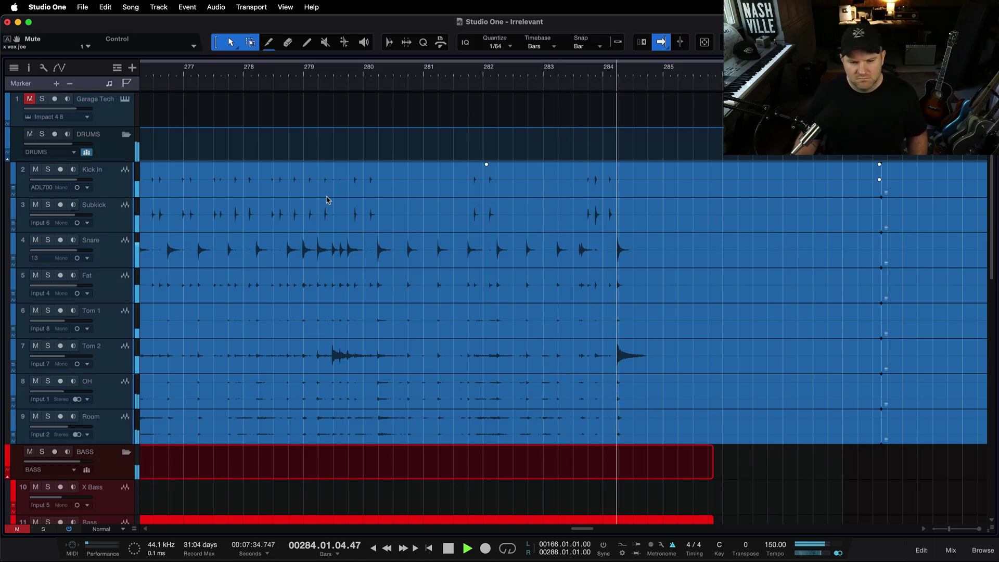
key(space)
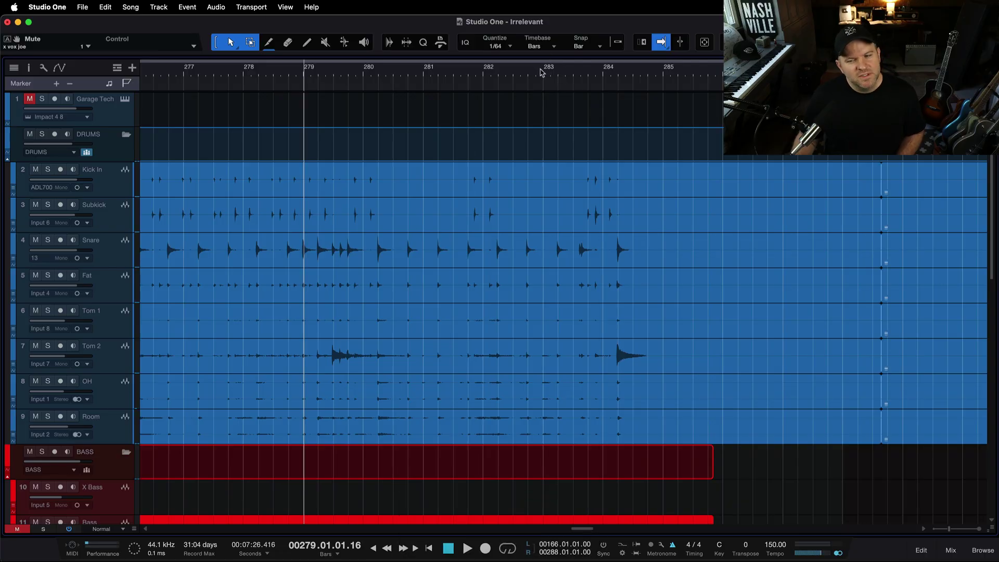
- Play back the final bars twice from the middle of bar 282, saving the song between the two passes
click(514, 72)
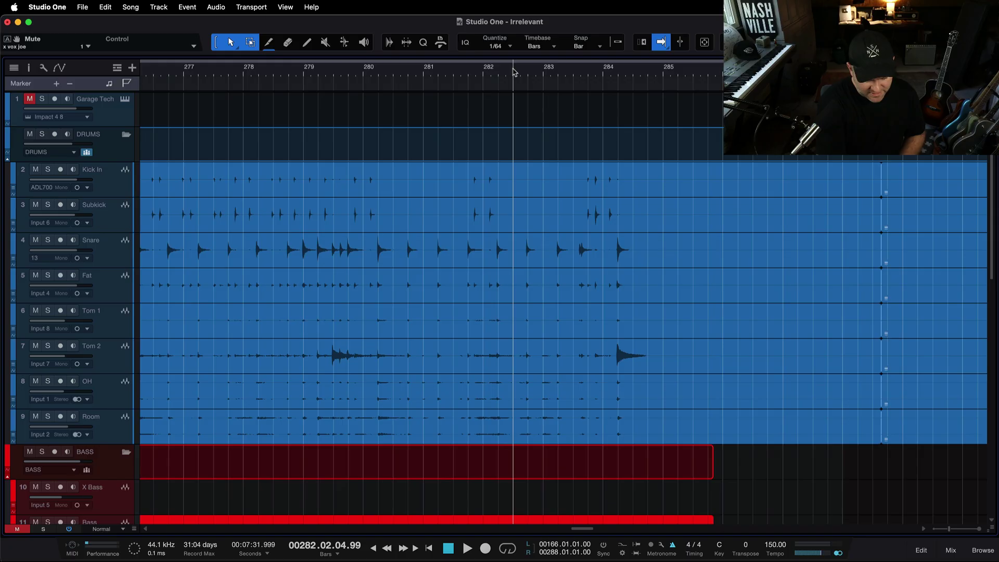
key(space)
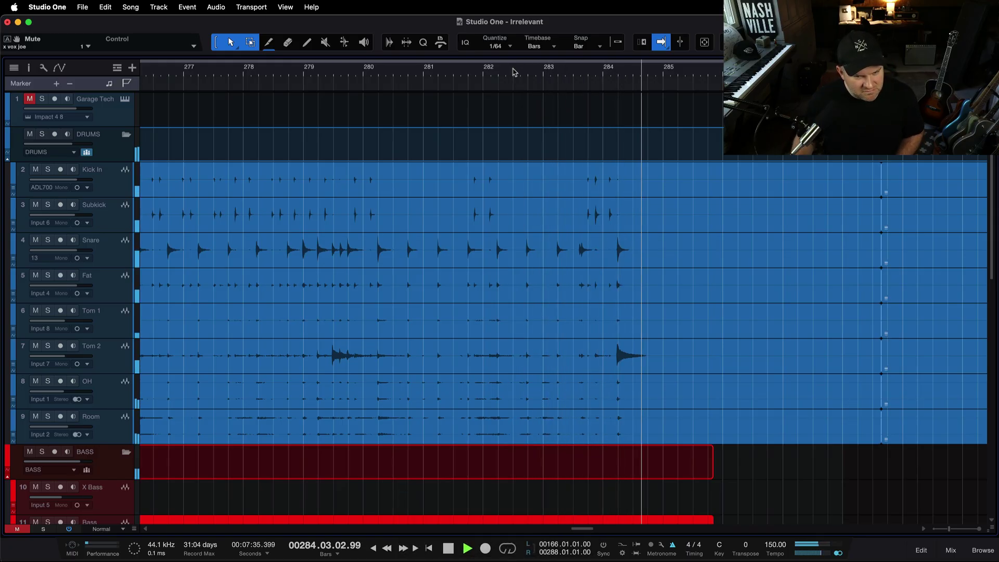
key(space)
key(super+s)
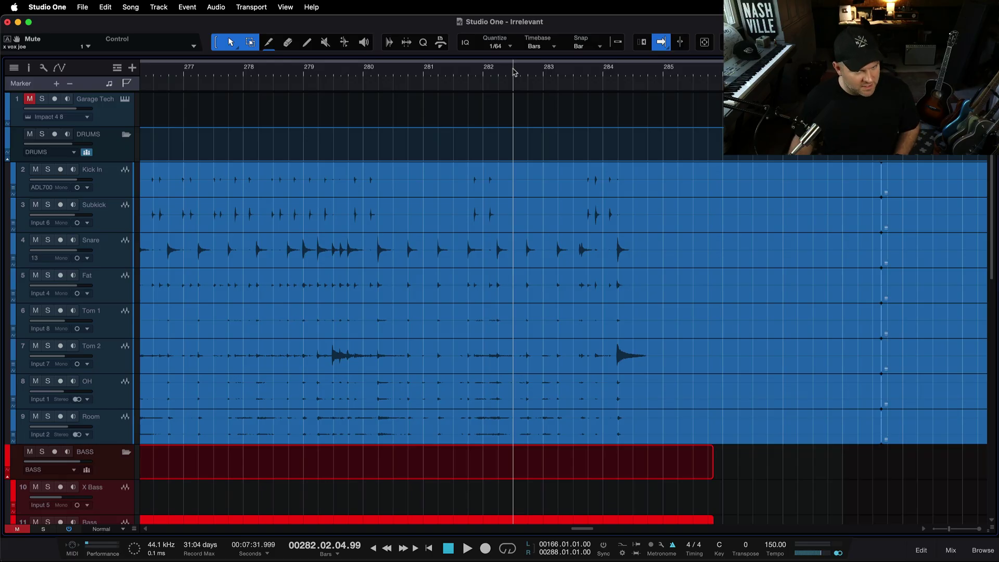
key(space)
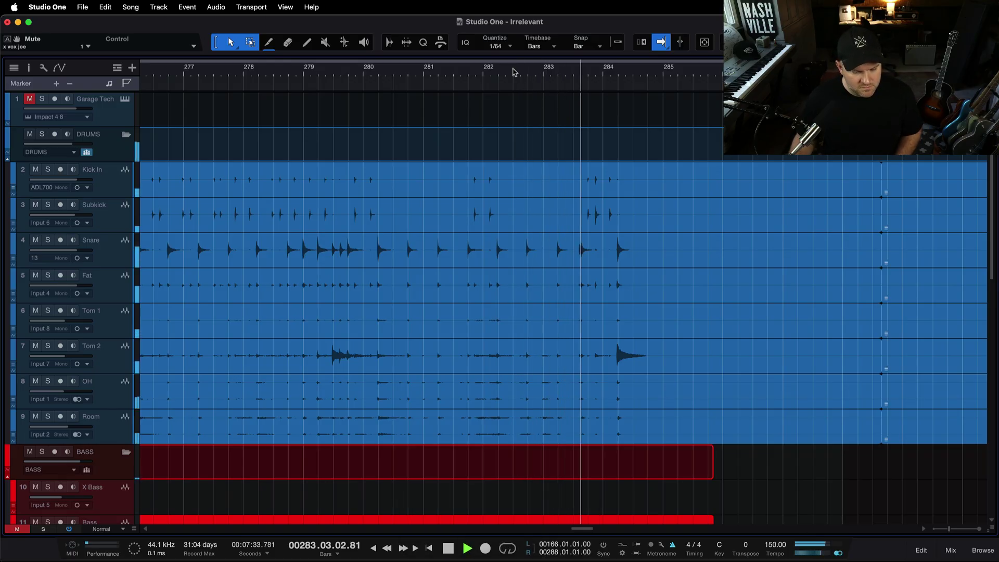
key(space)
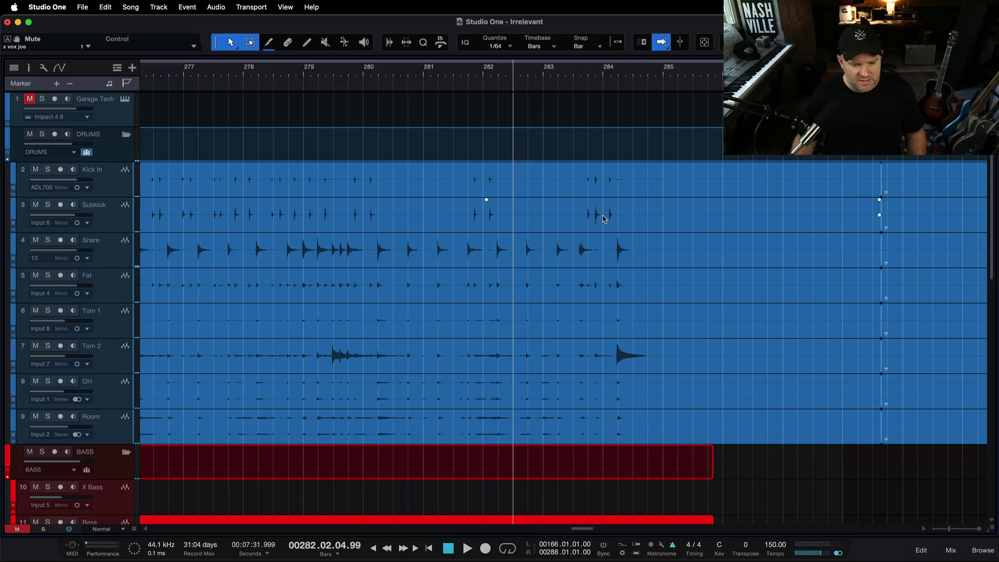
- Hide the muted X Tele track in the ELECTRICS folder
scroll(603, 219, down, 10)
scroll(603, 219, up, 6)
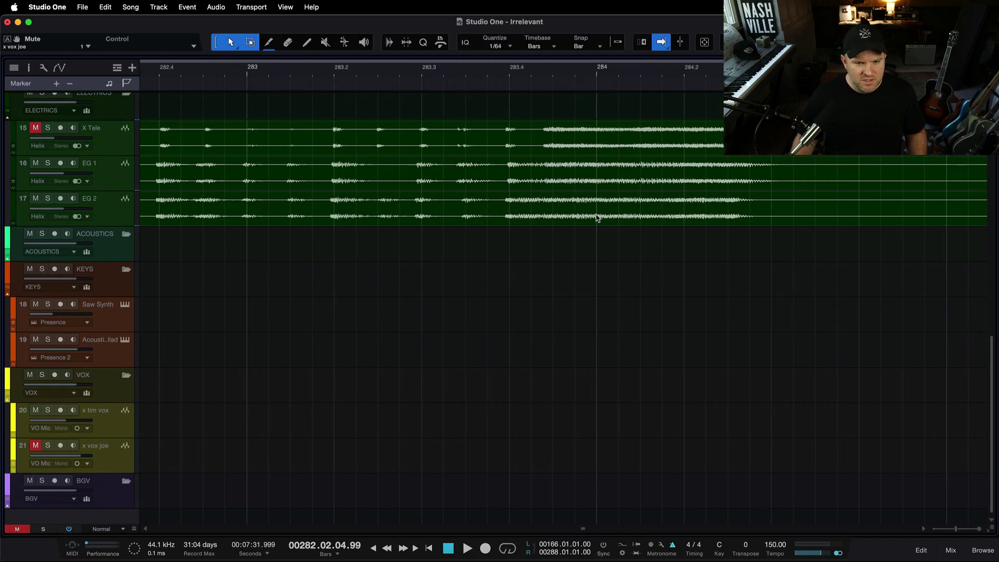
right_click(121, 141)
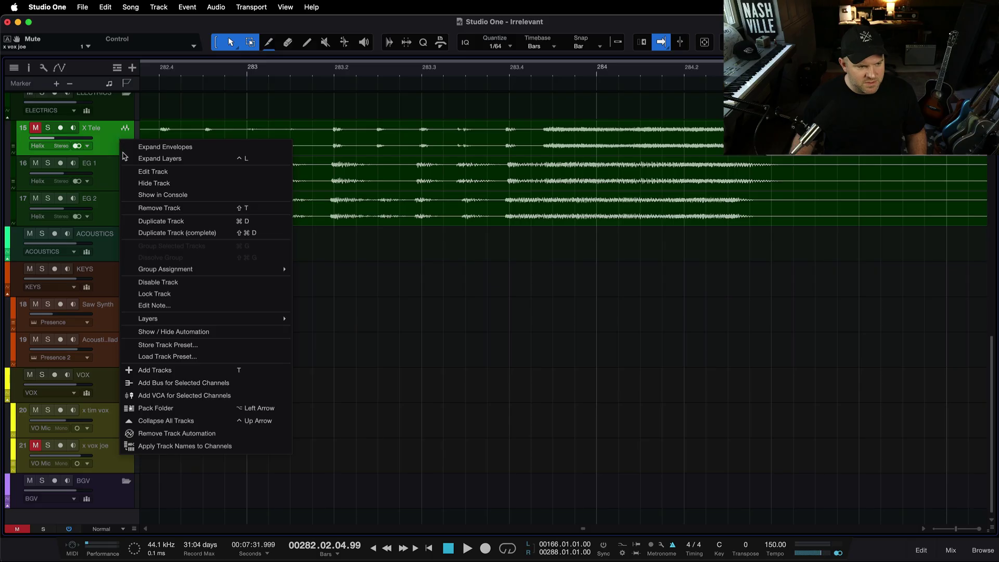
click(154, 183)
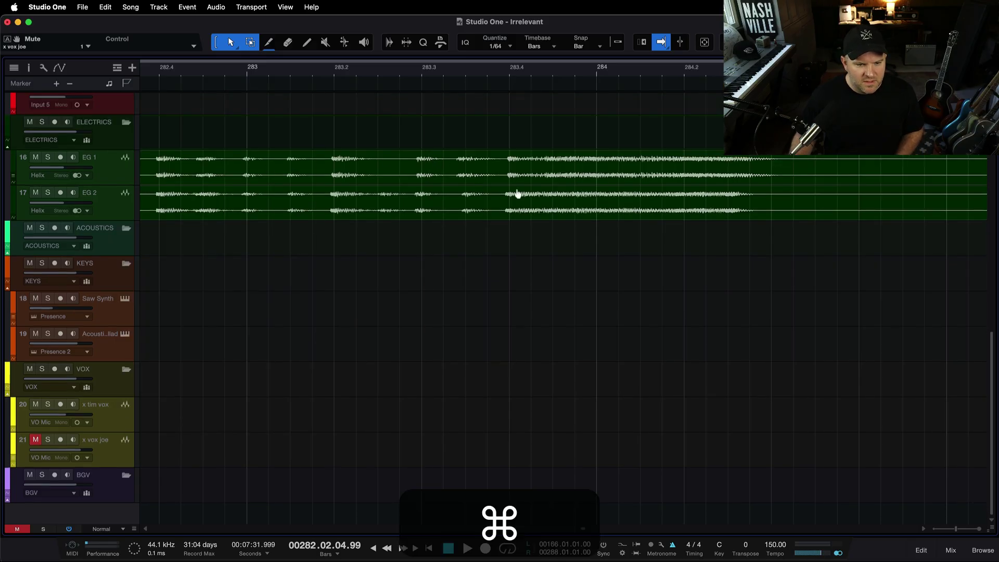
- Compare the note timing of the EG 1, EG 2 and Bass waveforms around bars 283 and 284
scroll(518, 194, up, 8)
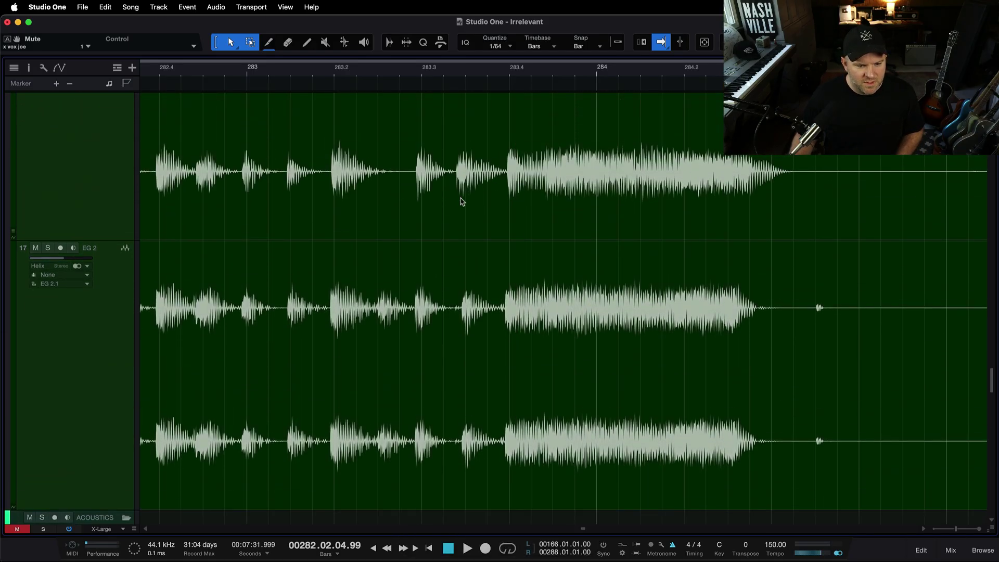
scroll(450, 207, up, 4)
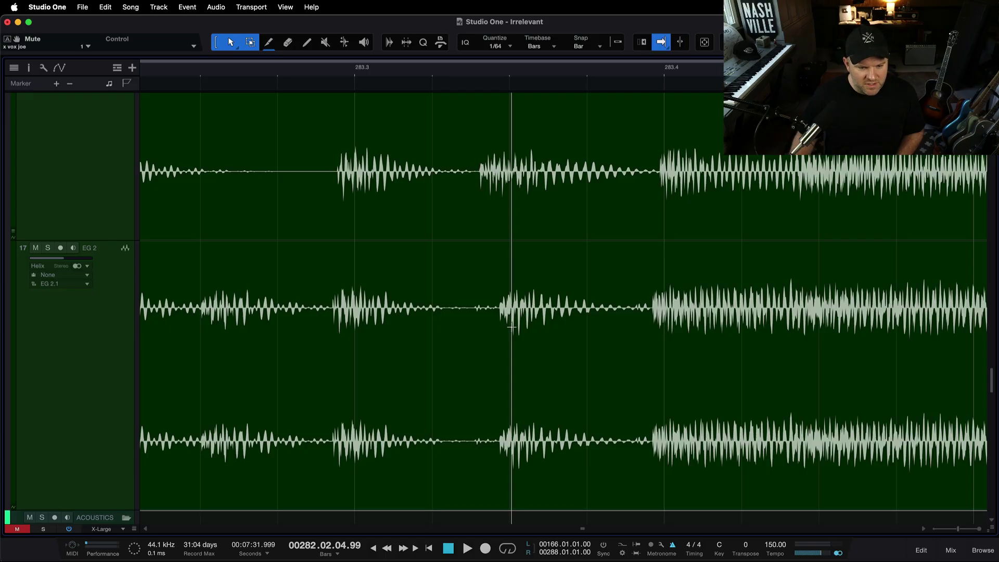
scroll(510, 315, up, 5)
scroll(511, 315, down, 3)
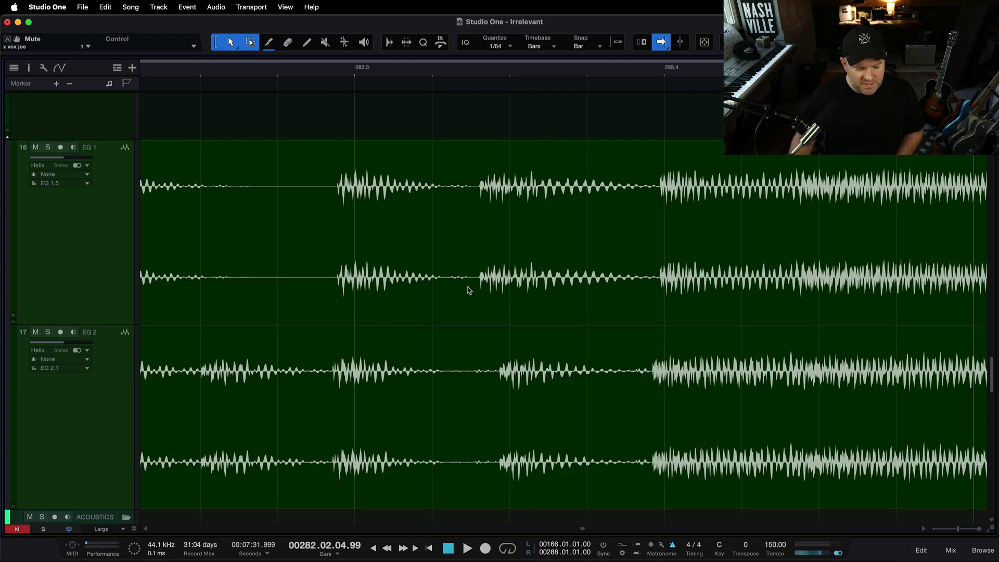
scroll(468, 285, down, 3)
scroll(469, 287, up, 6)
scroll(467, 290, up, 5)
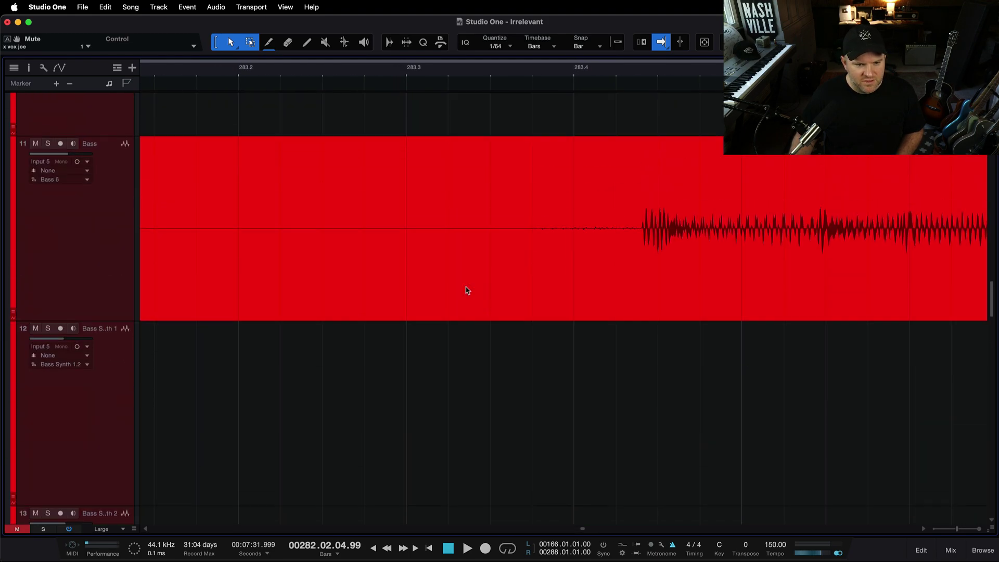
scroll(466, 286, down, 3)
scroll(467, 287, down, 2)
scroll(466, 285, down, 4)
scroll(467, 319, down, 5)
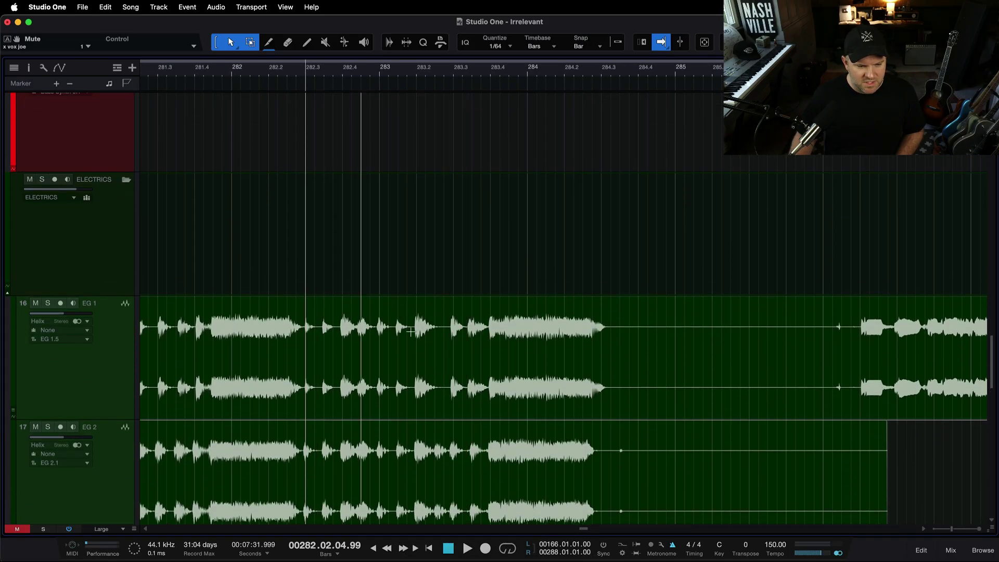
scroll(520, 338, up, 5)
scroll(512, 365, up, 3)
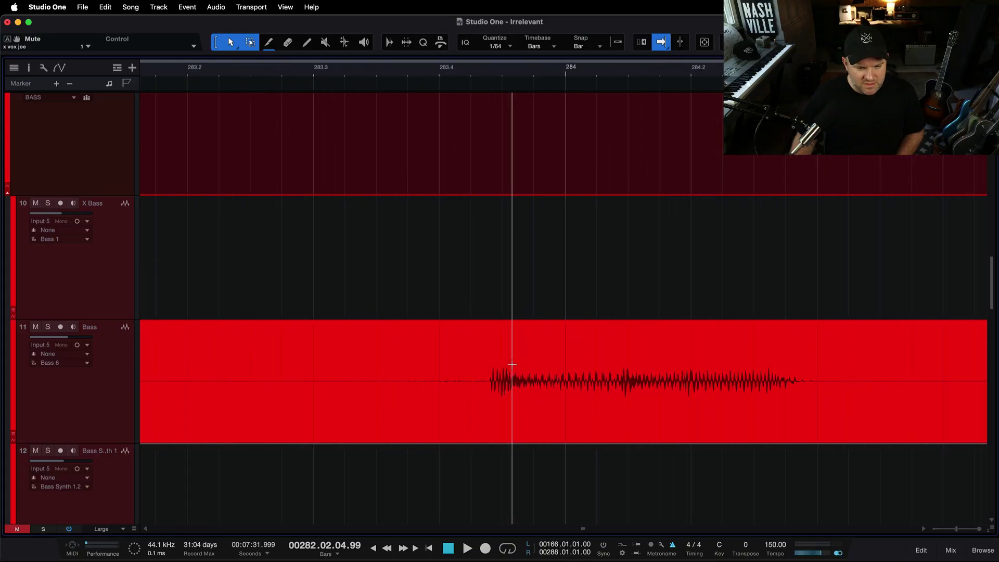
scroll(512, 364, up, 5)
- Mute the ELECTRICS folder and play back the ending twice from the middle of bar 282 with only drums and bass
scroll(512, 365, down, 8)
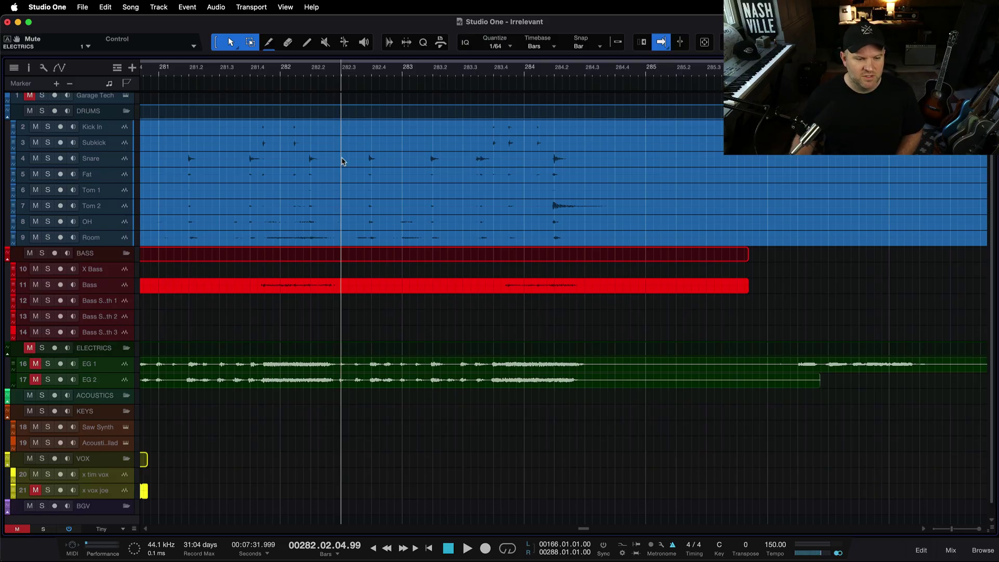
key(space)
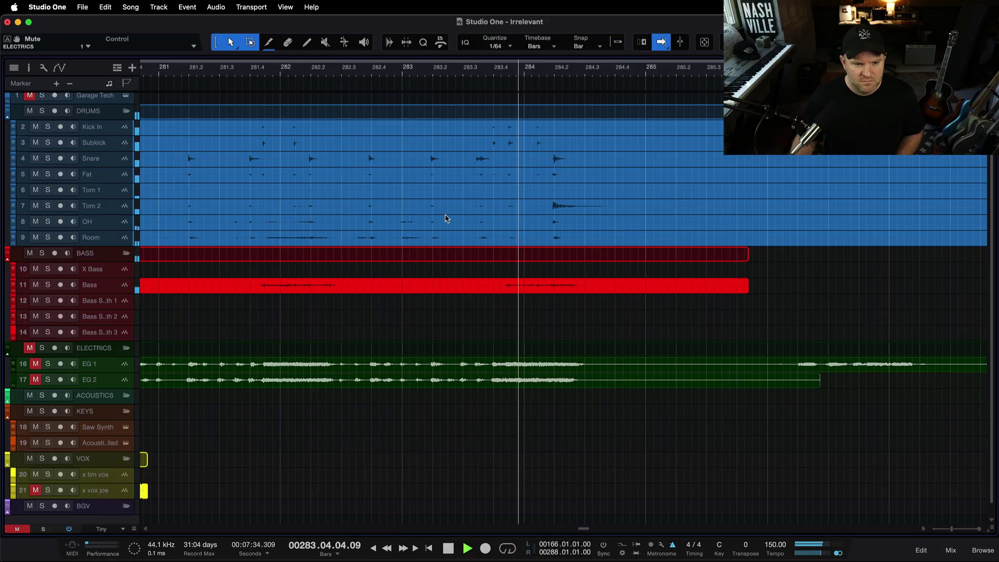
key(space)
key(space)
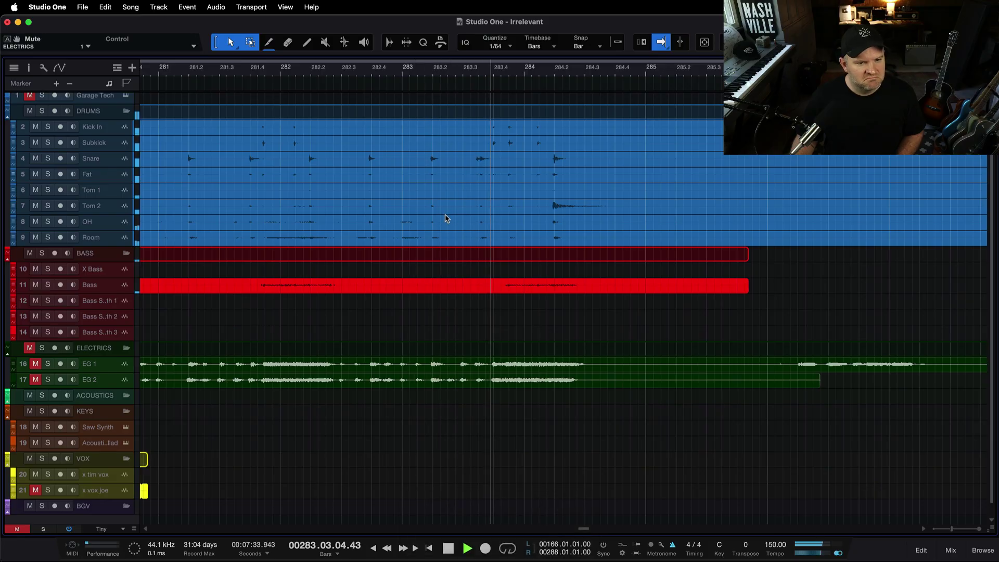
key(space)
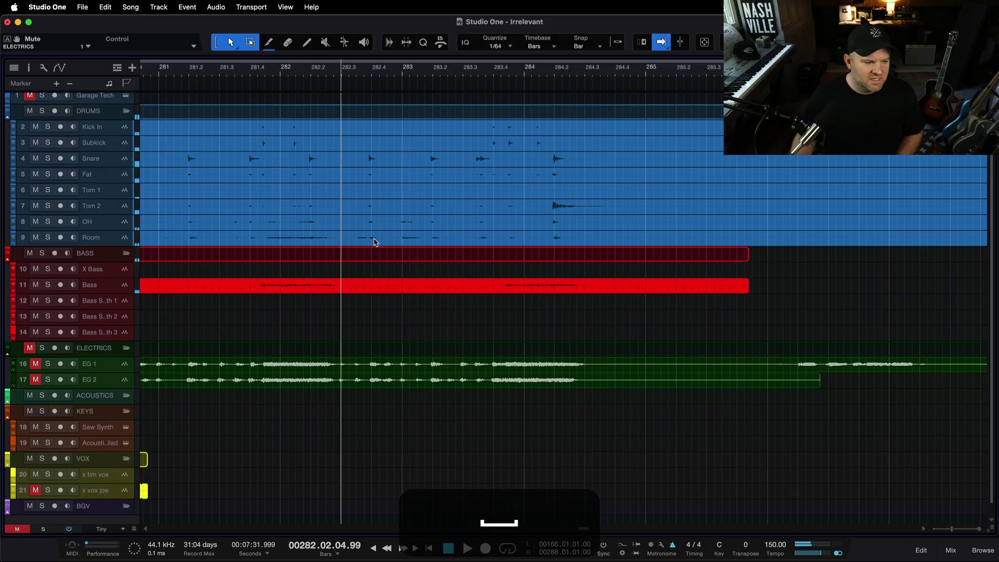
- Mute the BASS folder as well and play back the drums alone from bar 282
scroll(374, 242, up, 1)
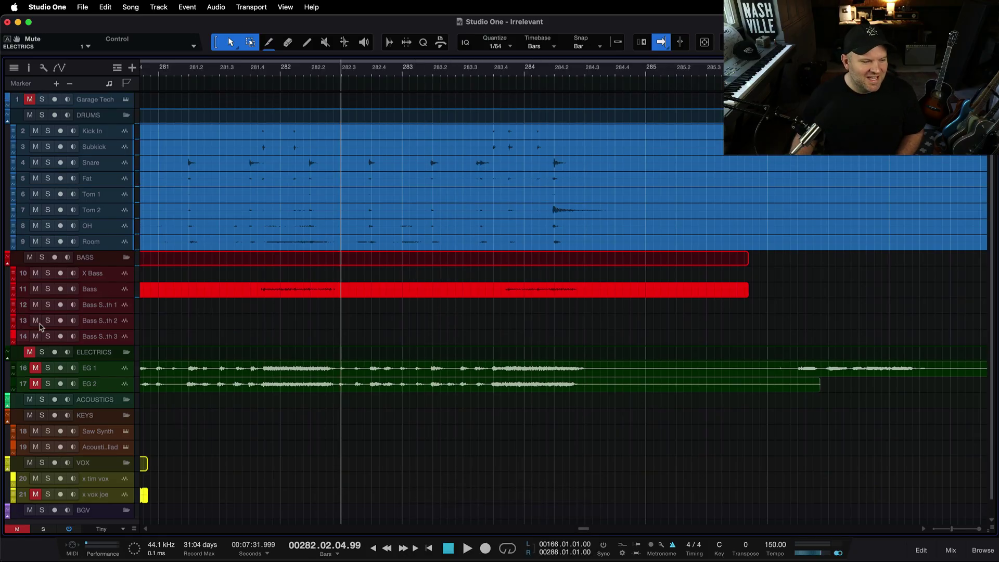
click(30, 258)
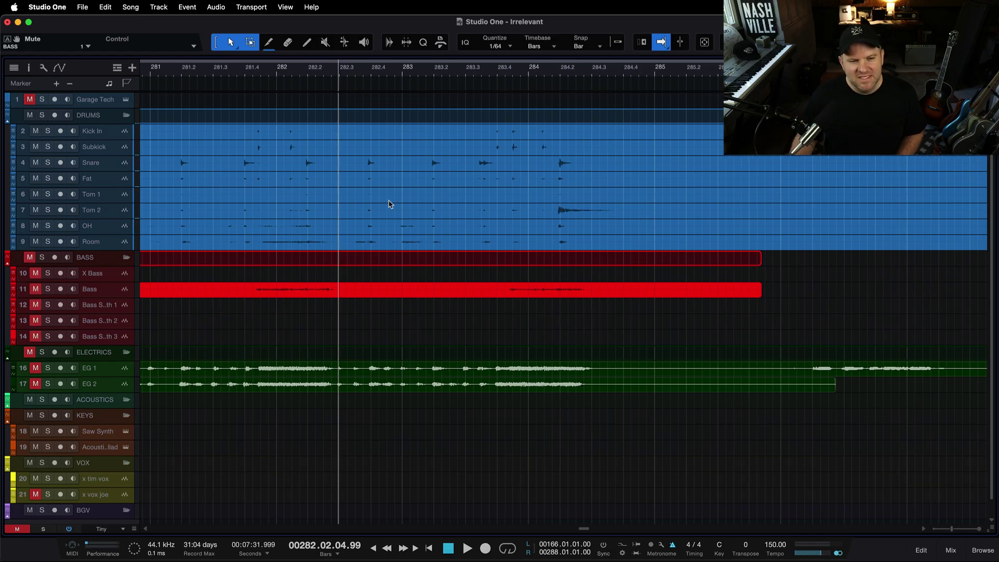
super+scroll(391, 203, up, 5)
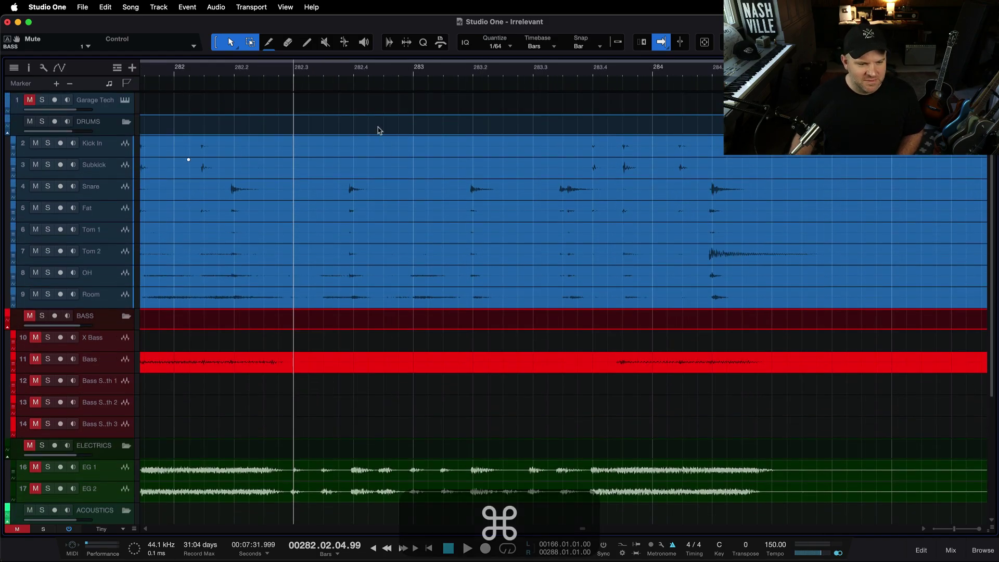
click(171, 74)
key(space)
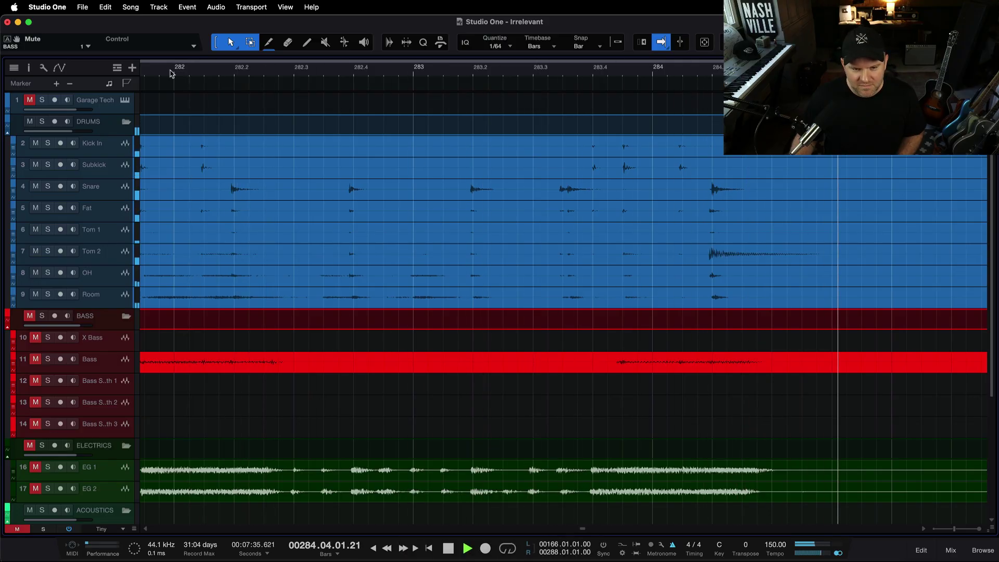
key(space)
- Play back the drums' final hits from beat 3 of bar 283
click(557, 74)
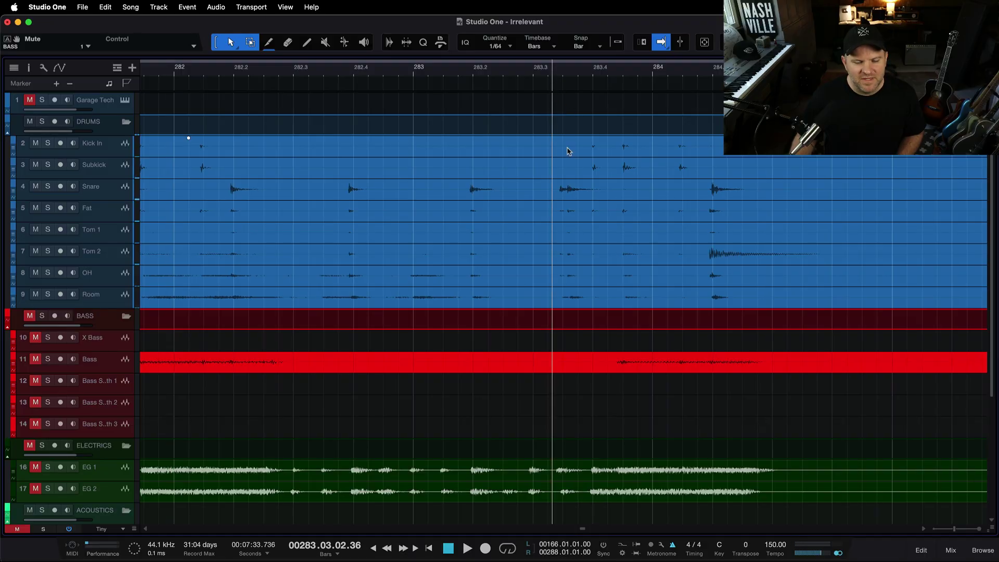
scroll(569, 152, up, 5)
key(space)
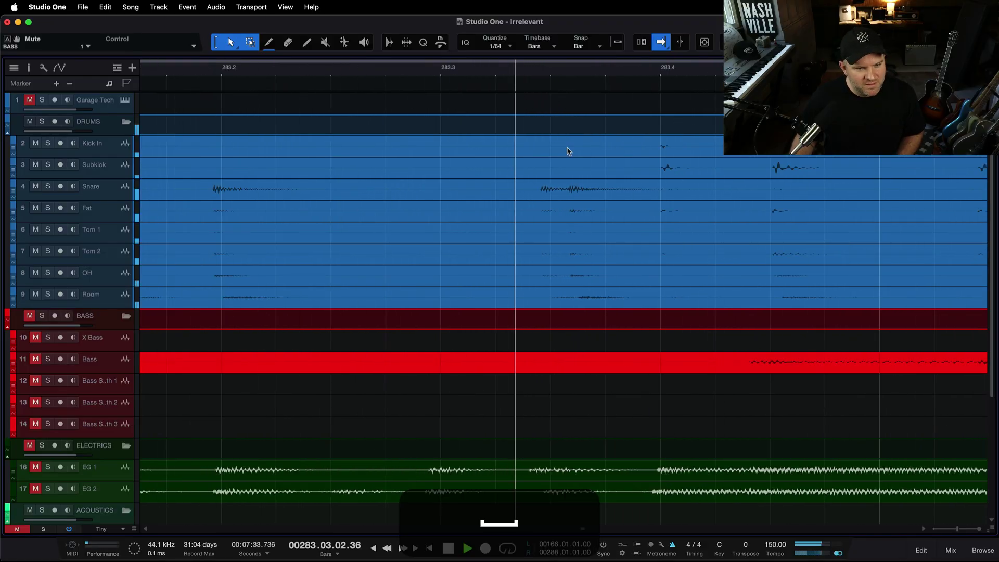
scroll(569, 151, down, 2)
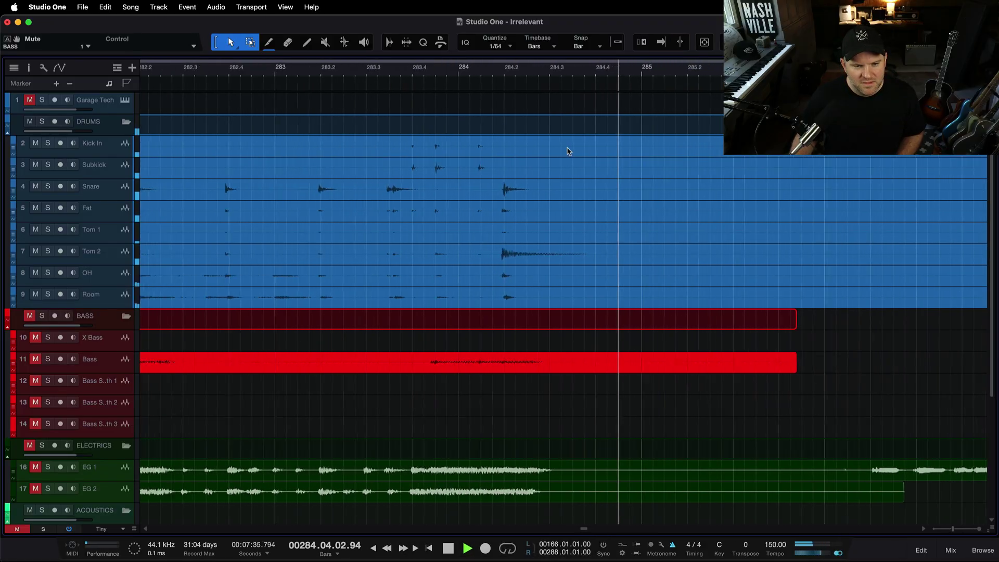
key(space)
scroll(408, 167, down, 3)
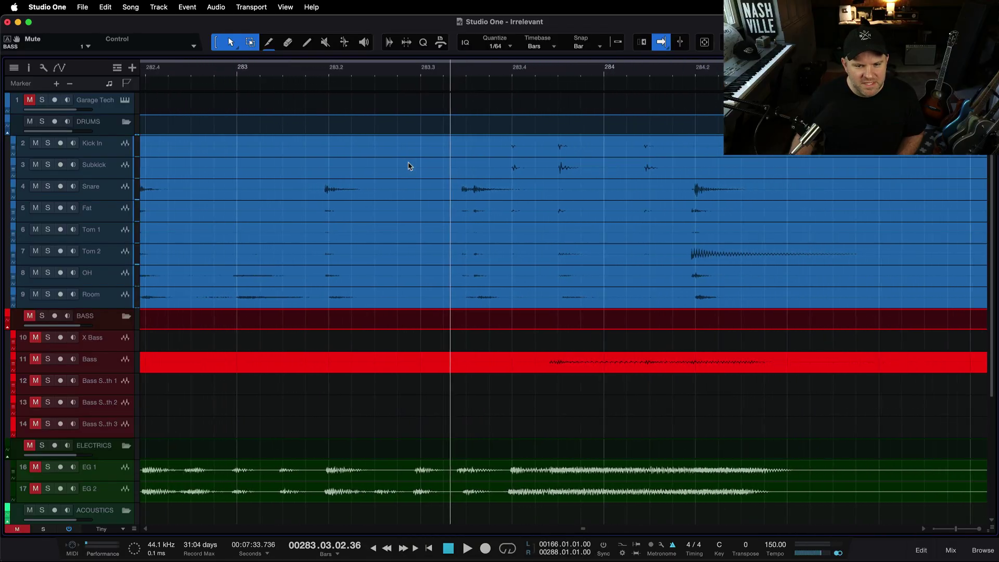
- Unmute the BASS folder and play back the drums and bass together from the start of bar 282
click(153, 75)
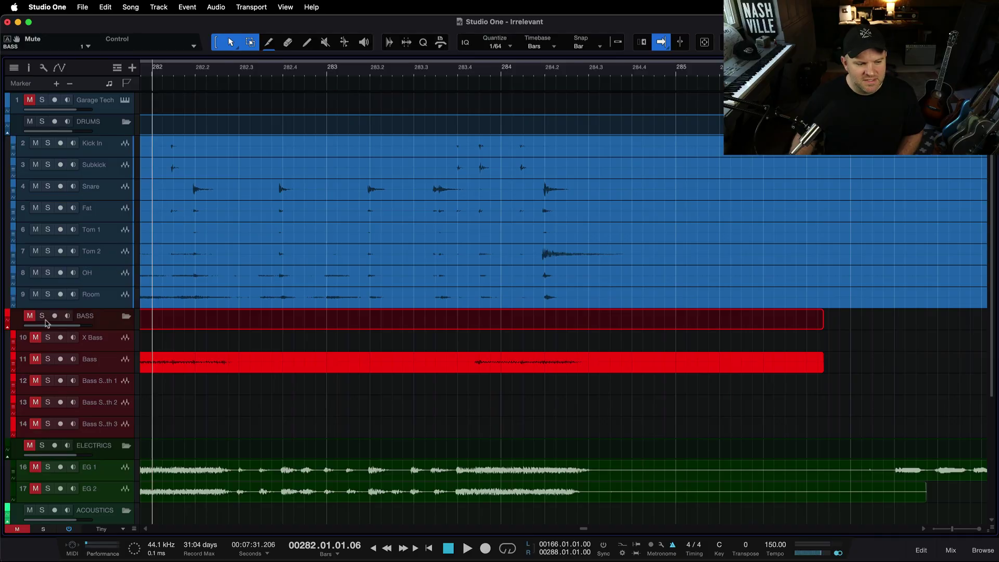
click(114, 359)
key(space)
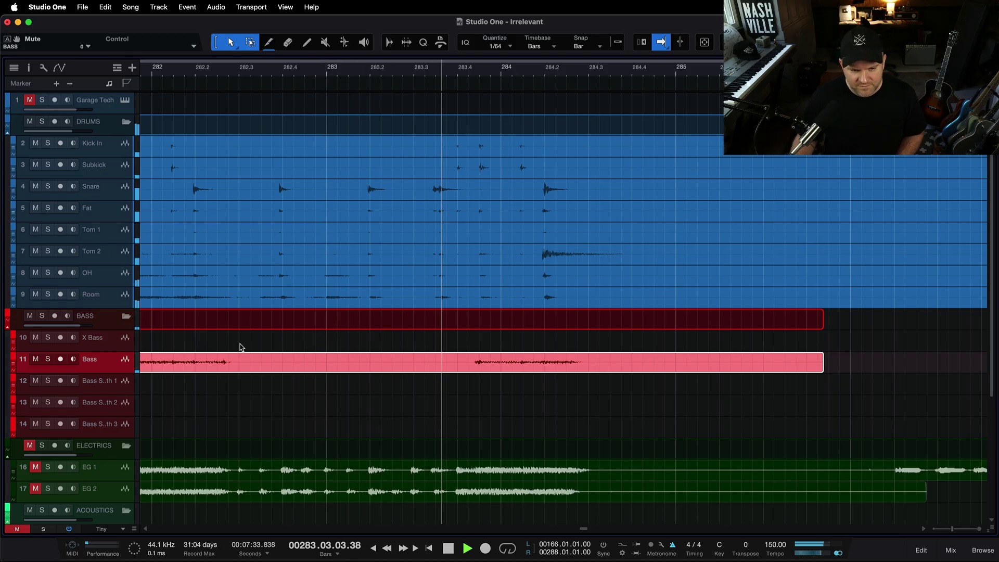
key(space)
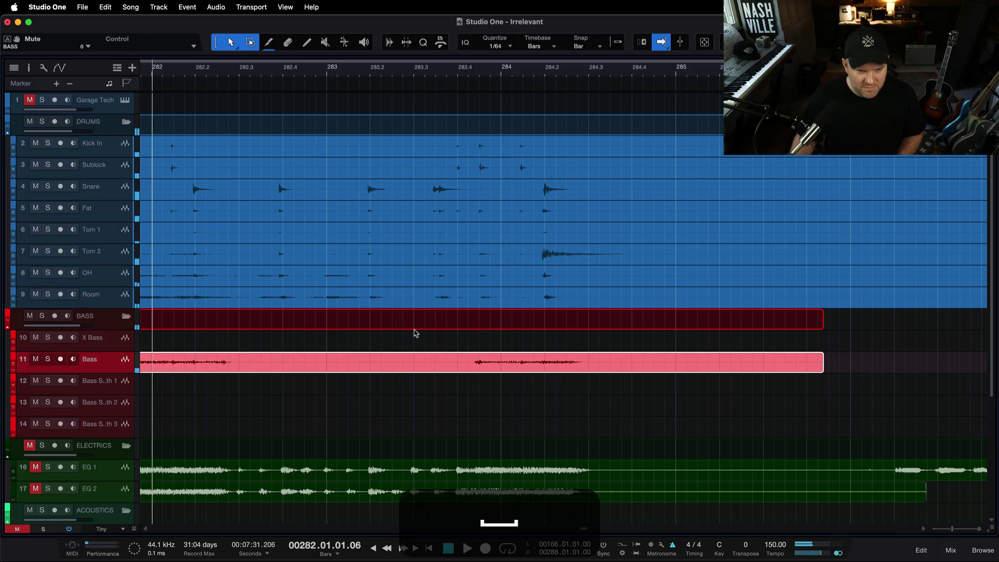
- Unmute the ELECTRICS folder, mute EG 2 and play back the ending twice from bar 282 with EG 1 as the only guitar
scroll(518, 347, down, 5)
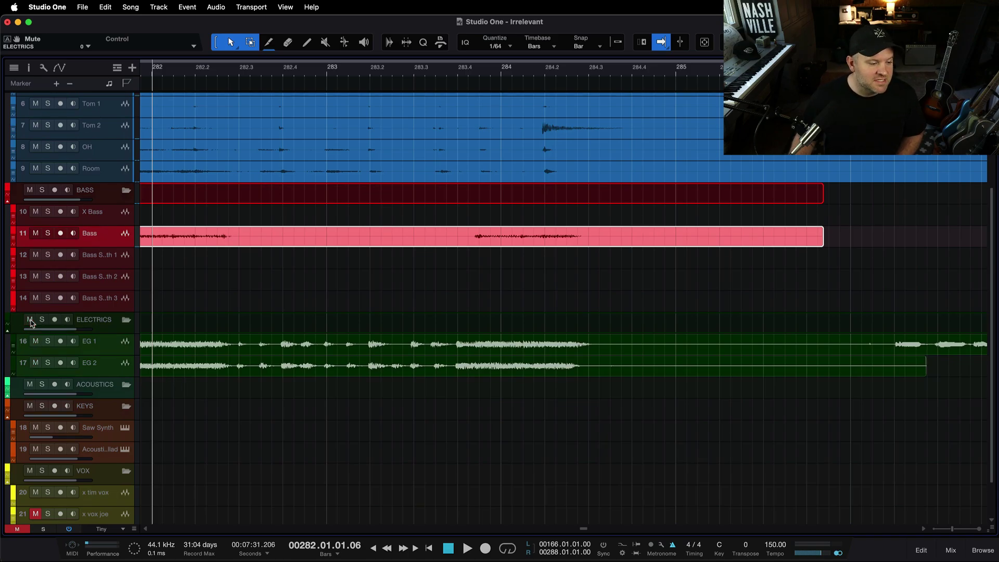
super+scroll(283, 370, up, 5)
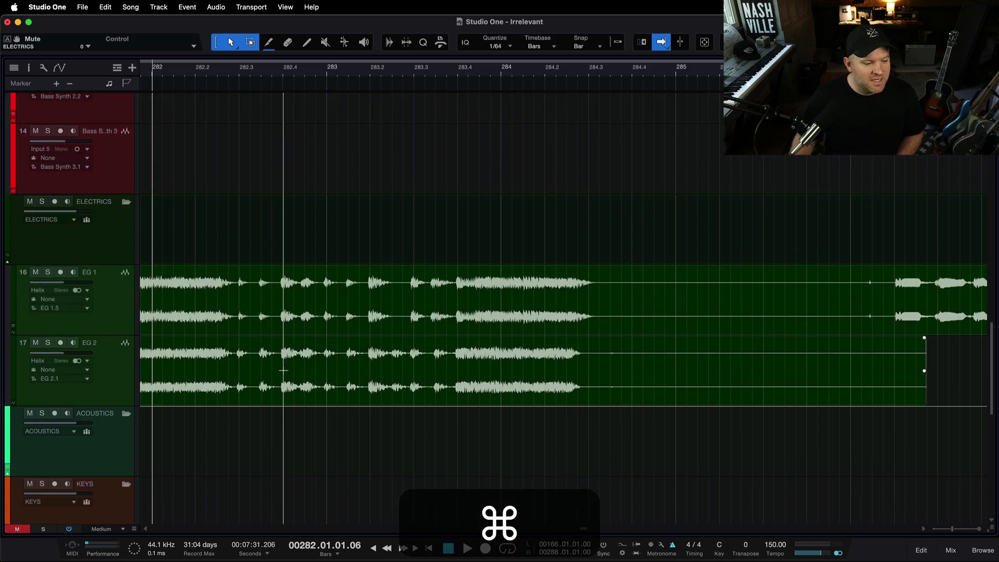
click(103, 375)
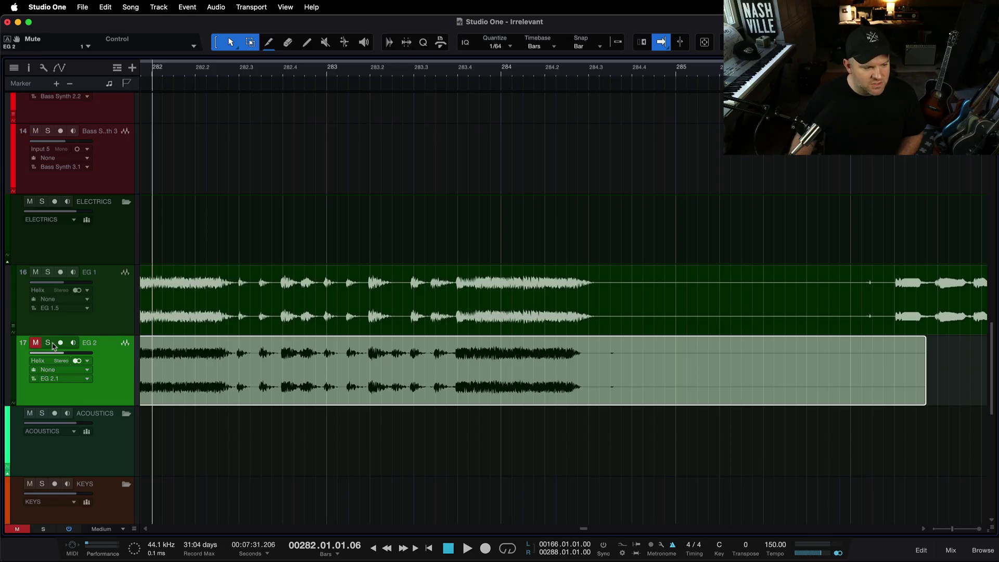
key(space)
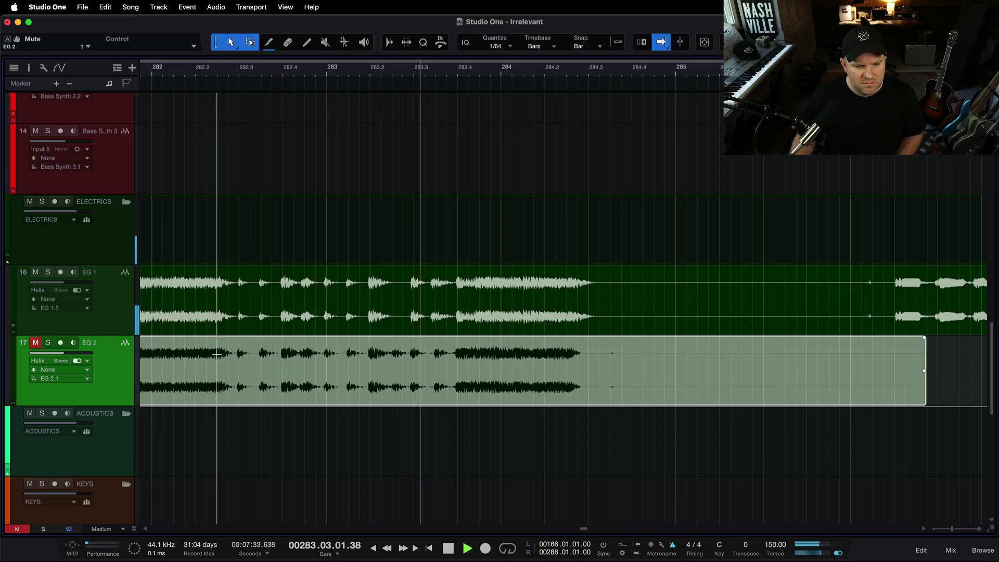
key(space)
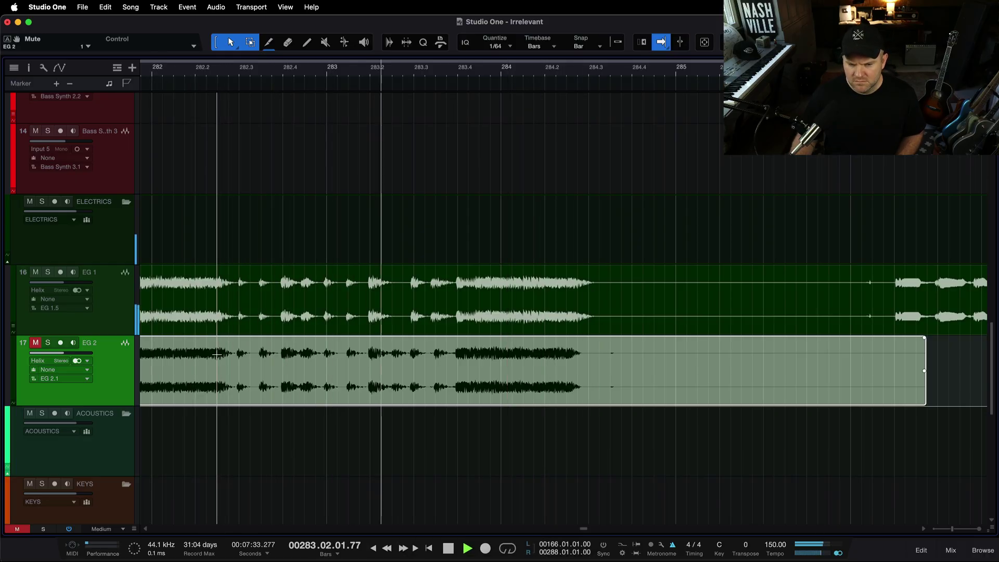
key(space)
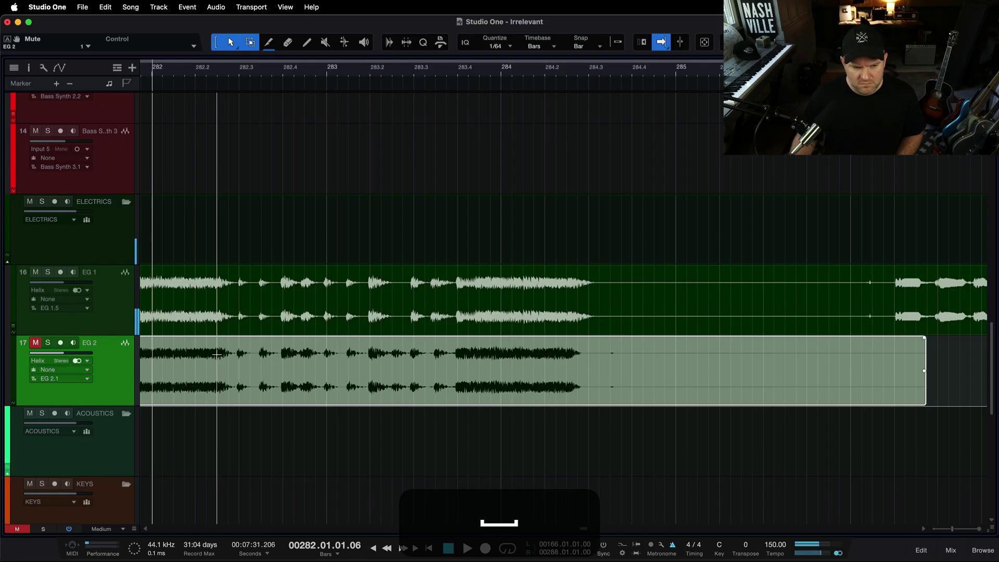
- Mute EG 1 instead of EG 2 and play back the ending from bar 282
double_click(29, 279)
click(34, 272)
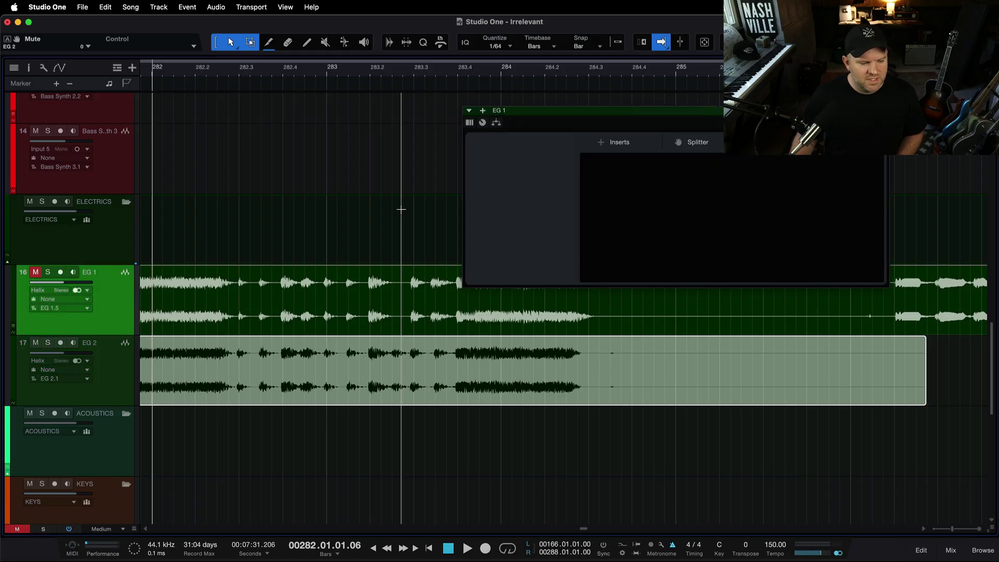
key(space)
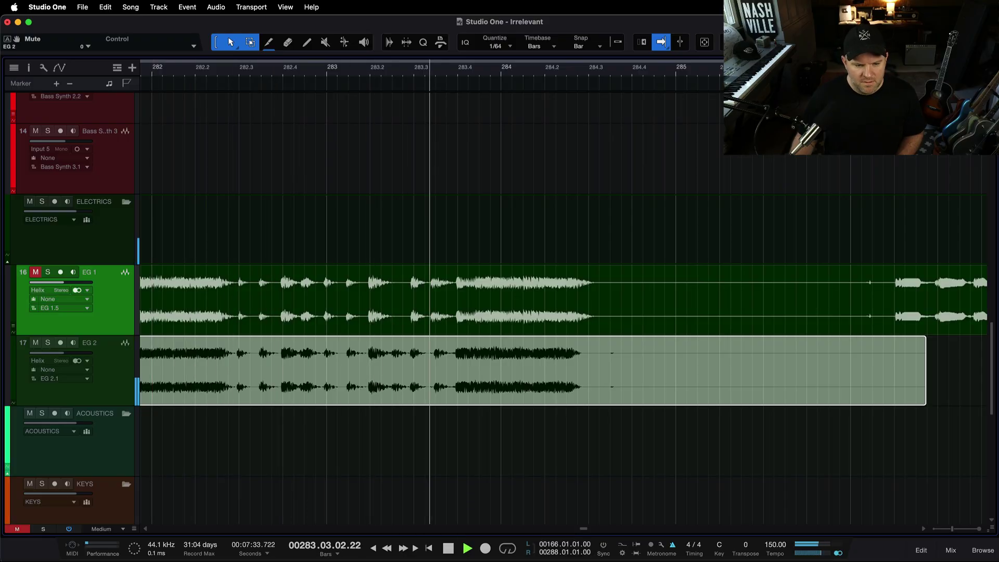
key(space)
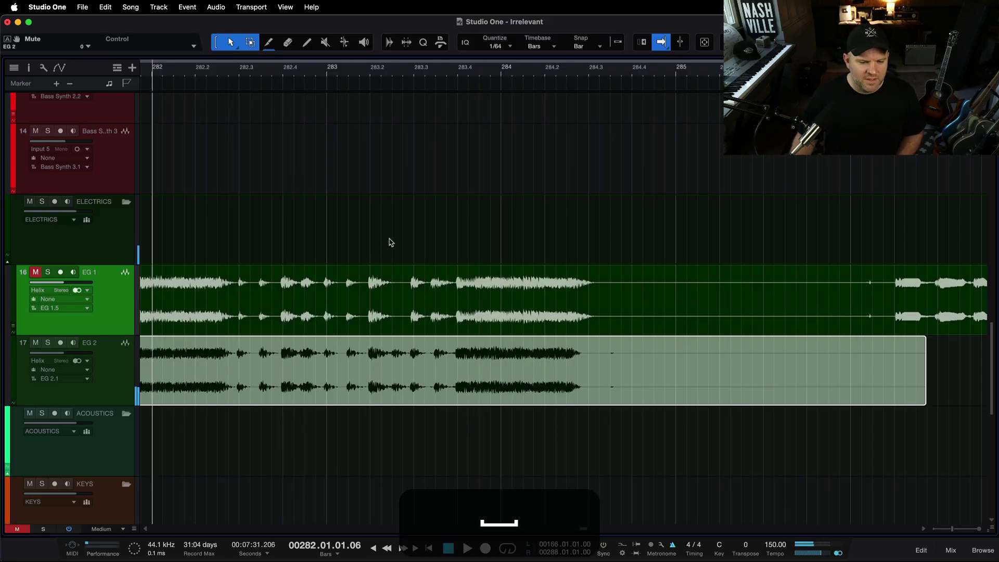
- Solo the EG 2 track and save the song with the playback position just before beat 2 of bar 283
key(e)
key(e)
key(e)
key(e)
key(e)
key(e)
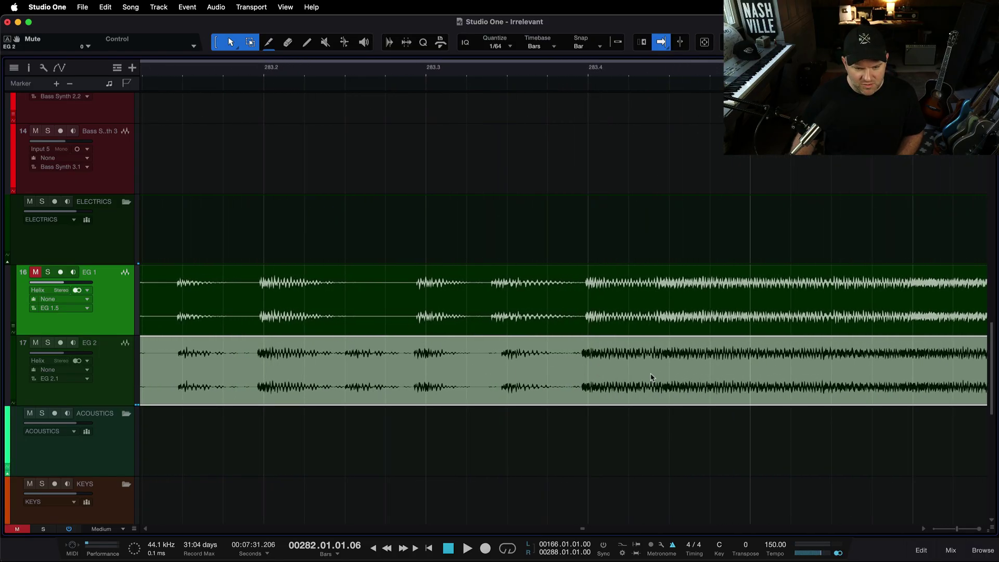
key(s)
click(48, 343)
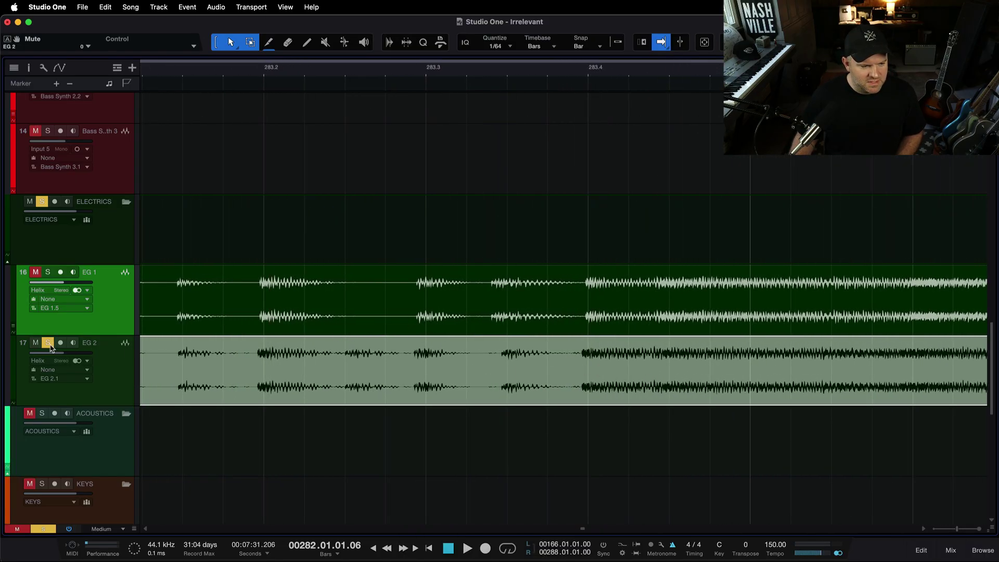
click(246, 75)
key(super+s)
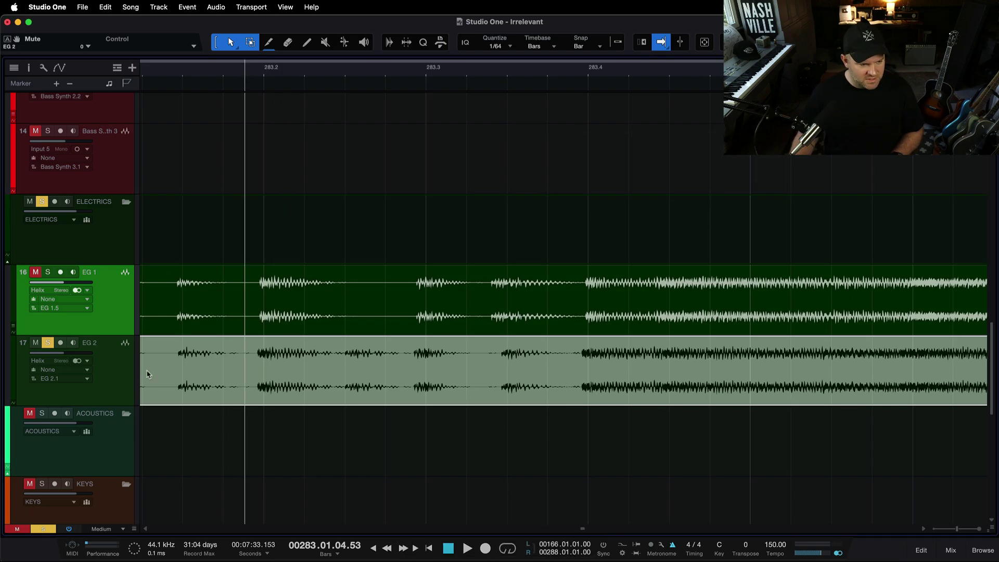
- Check EG 2's panning in the mixer and play back the soloed track from just before beat 2 of bar 283
key(F3)
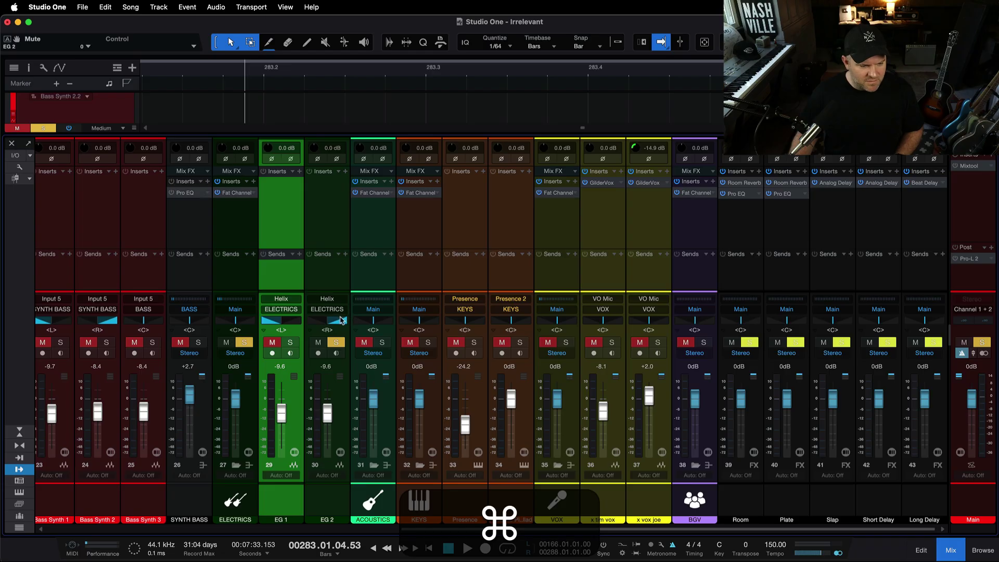
key(F3)
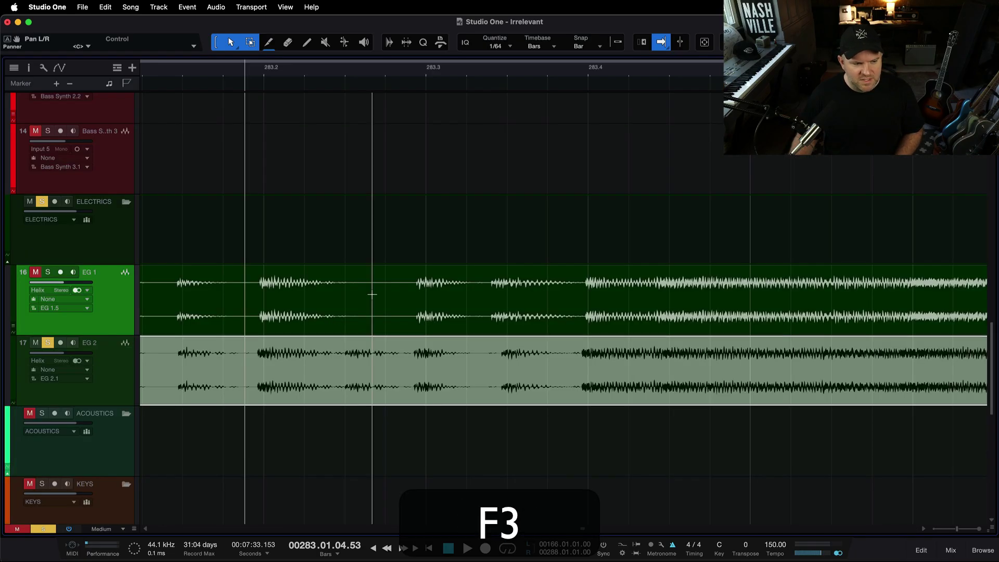
key(space)
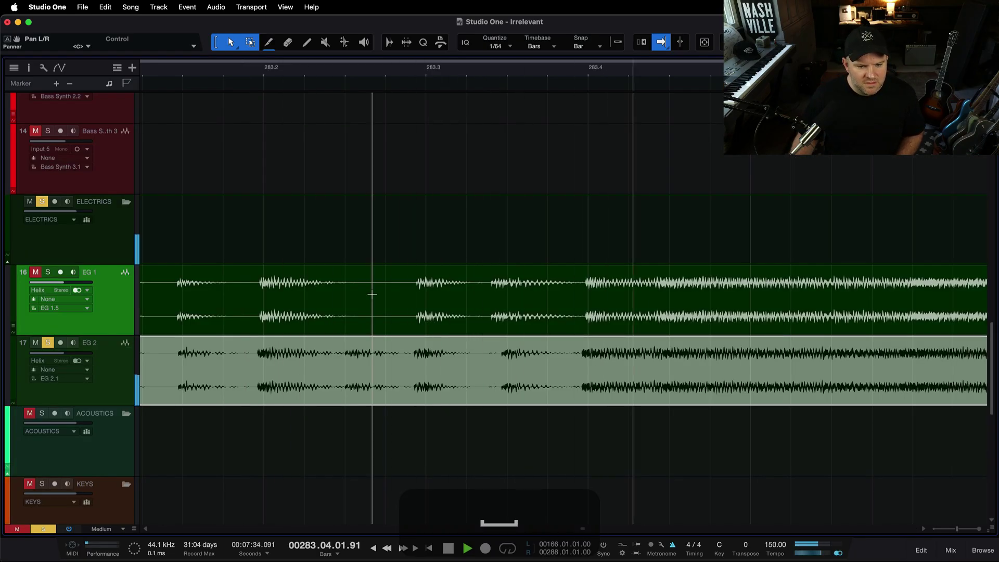
key(w)
key(space)
- Play back the soloed EG 2 track twice from just before beat 4 of bar 282
click(167, 77)
key(space)
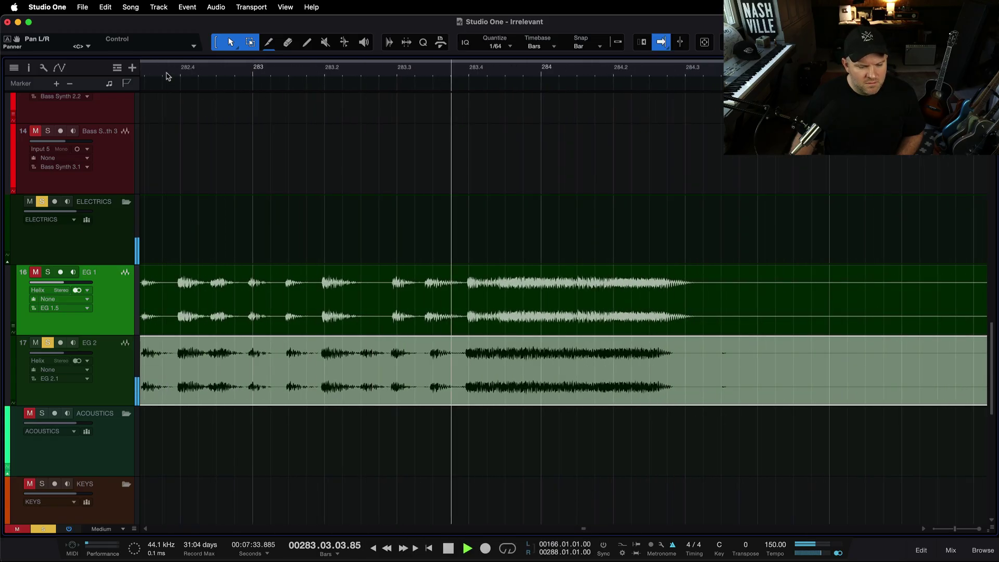
key(space)
key(space)
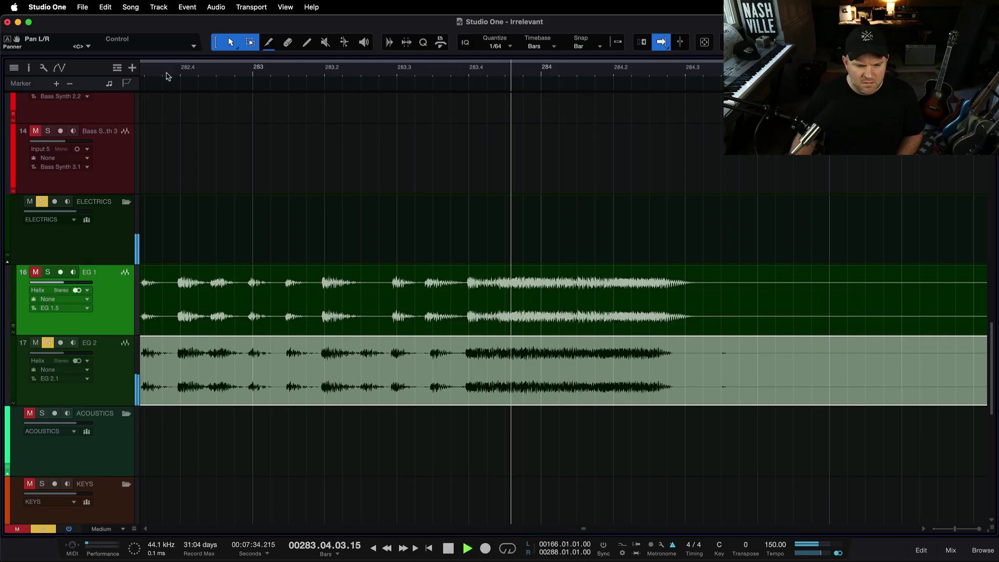
key(space)
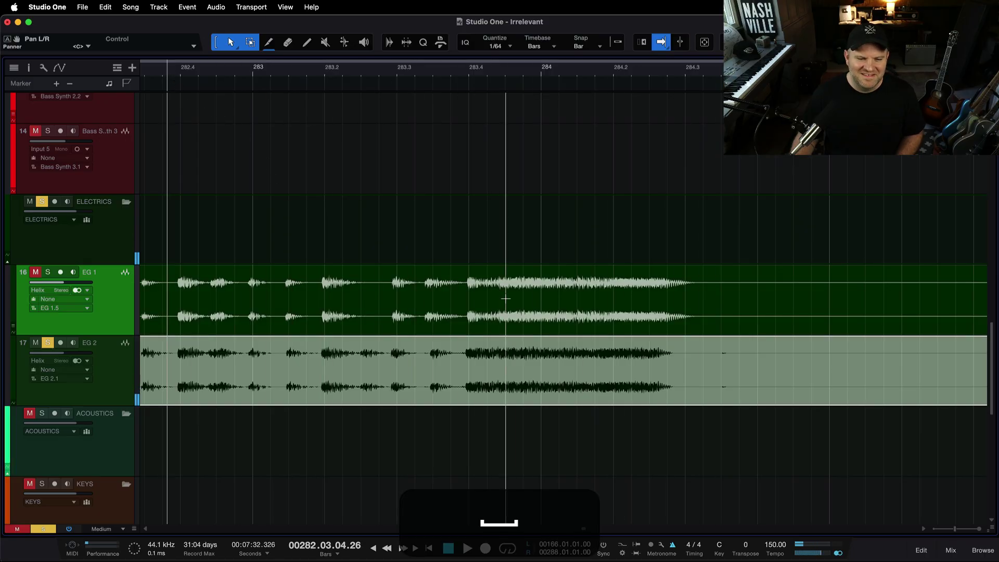
- Examine EG 2's final chord around beat 4 of bar 283 and play back the passage leading into it once more
scroll(521, 335, up, 3)
scroll(283, 359, down, 3)
scroll(283, 359, down, 1)
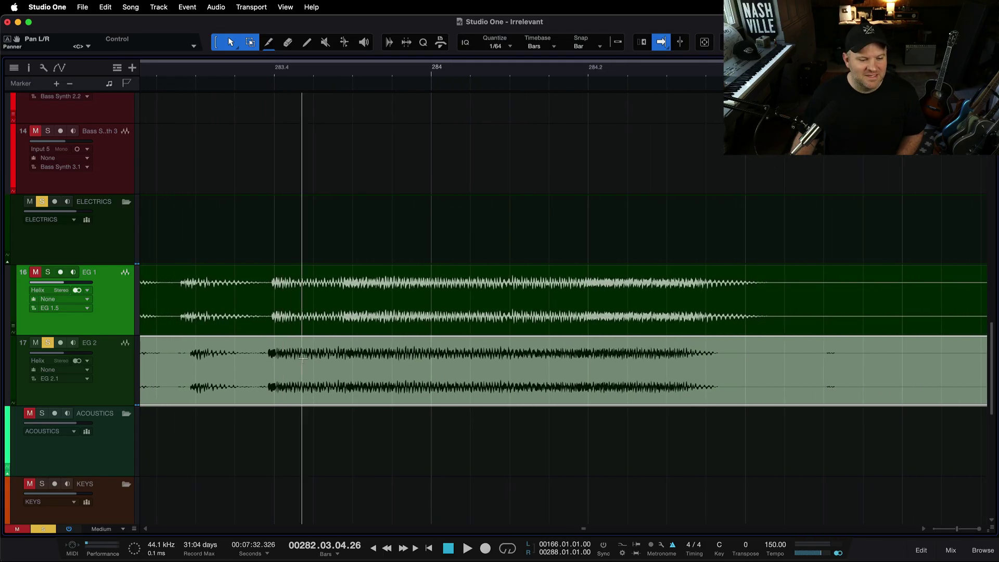
key(space)
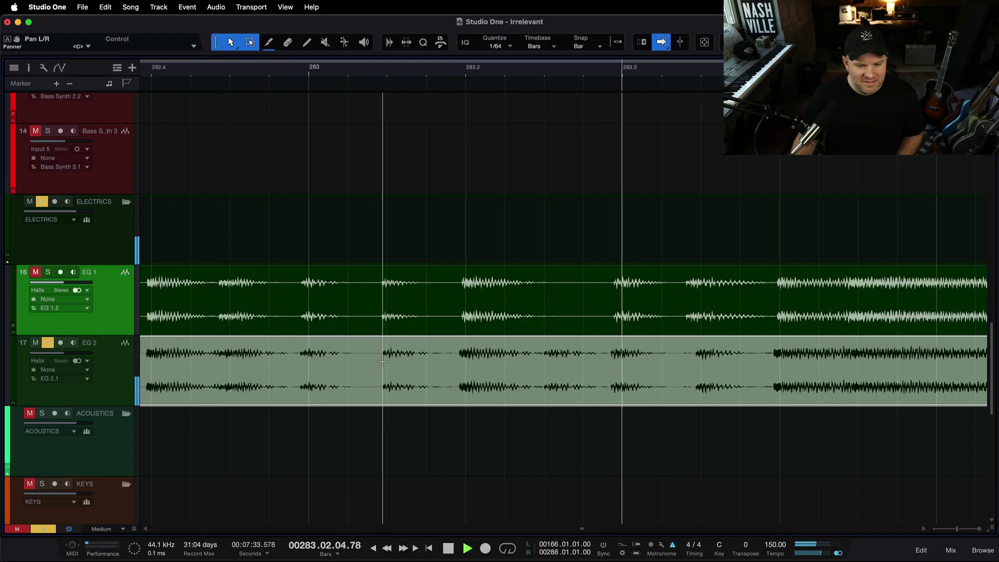
key(space)
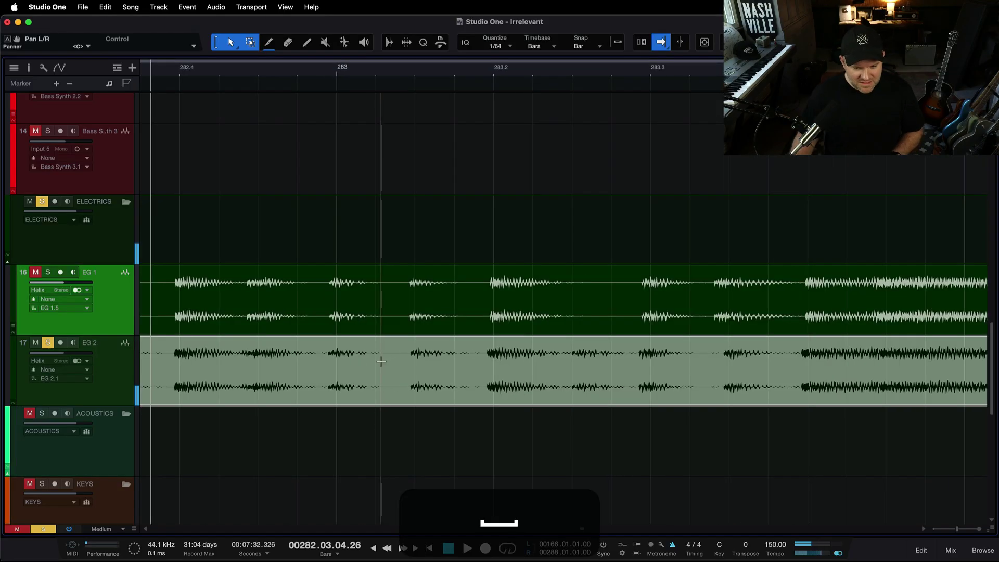
- Turn off autoscroll and briefly play back EG 2's final chord from within beat 4 of bar 283
key(f)
scroll(381, 361, right, 5)
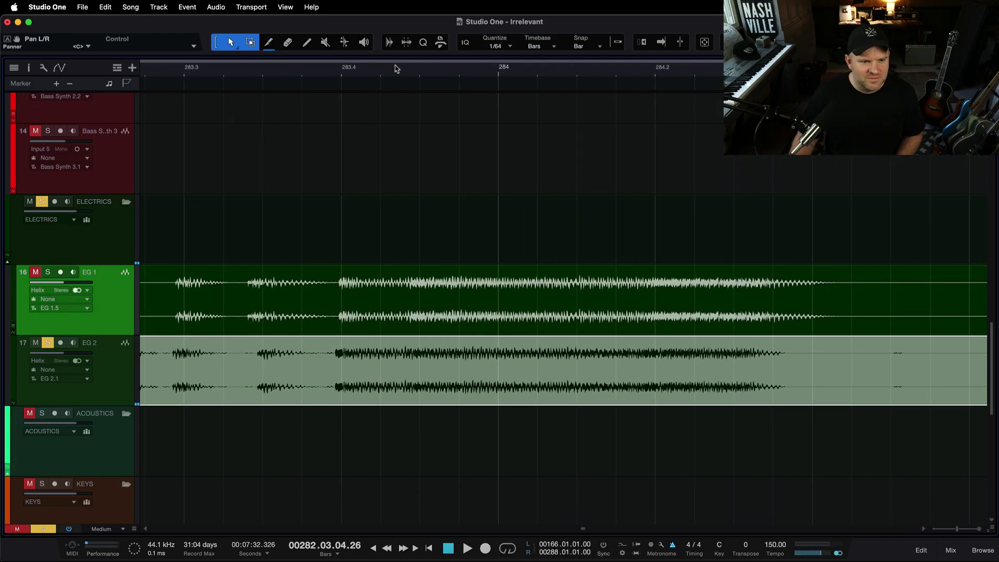
key(space)
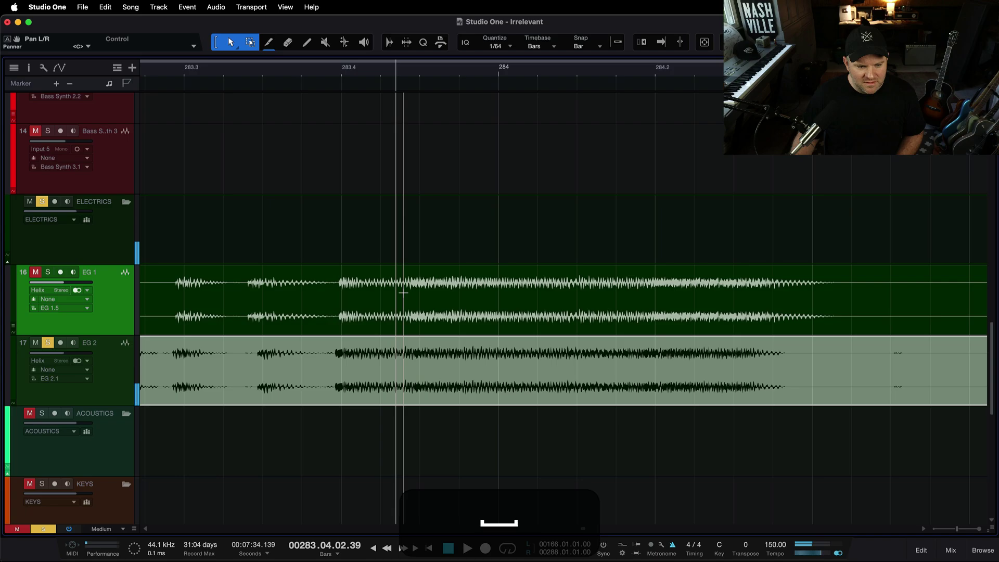
- Split the EG 2 event inside its final chord, a little over a third of the way through beat 4 of bar 283
scroll(395, 361, up, 5)
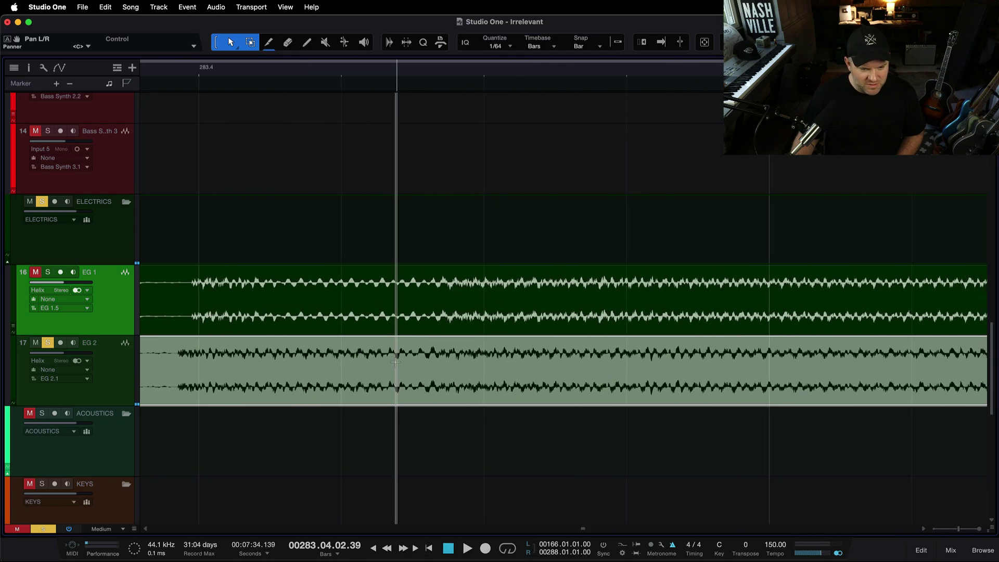
scroll(398, 359, up, 3)
scroll(339, 359, down, 2)
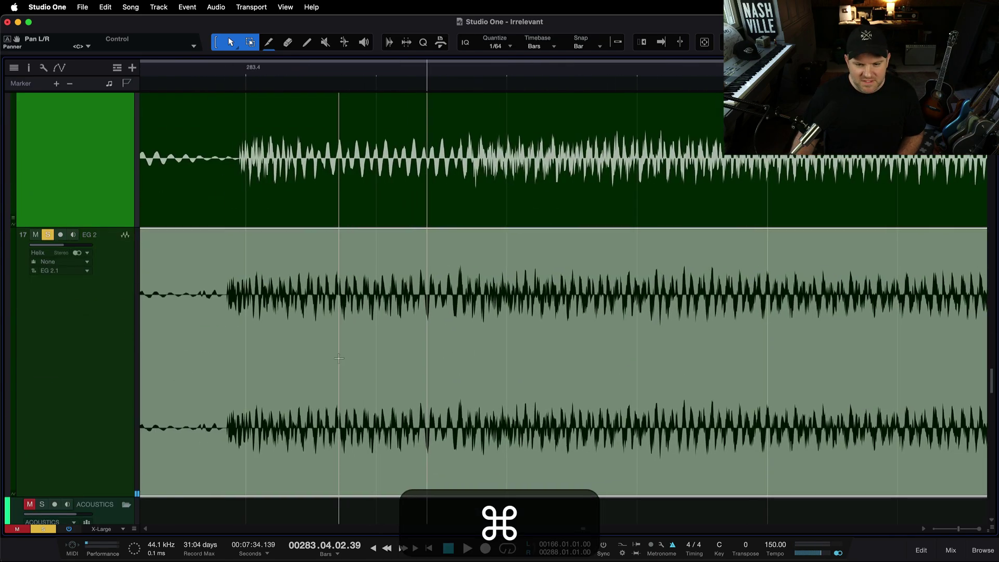
scroll(396, 343, down, 2)
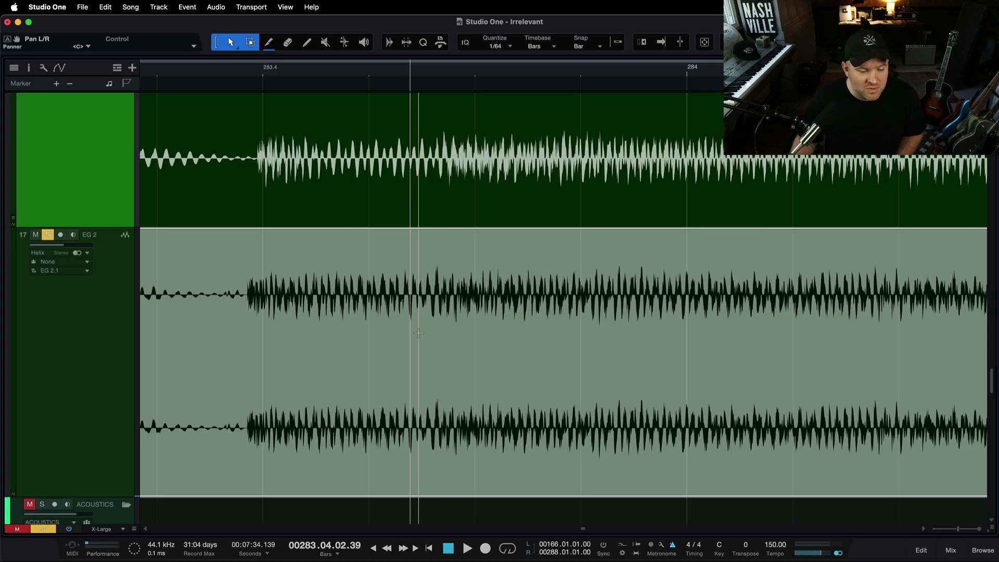
super+click(421, 329)
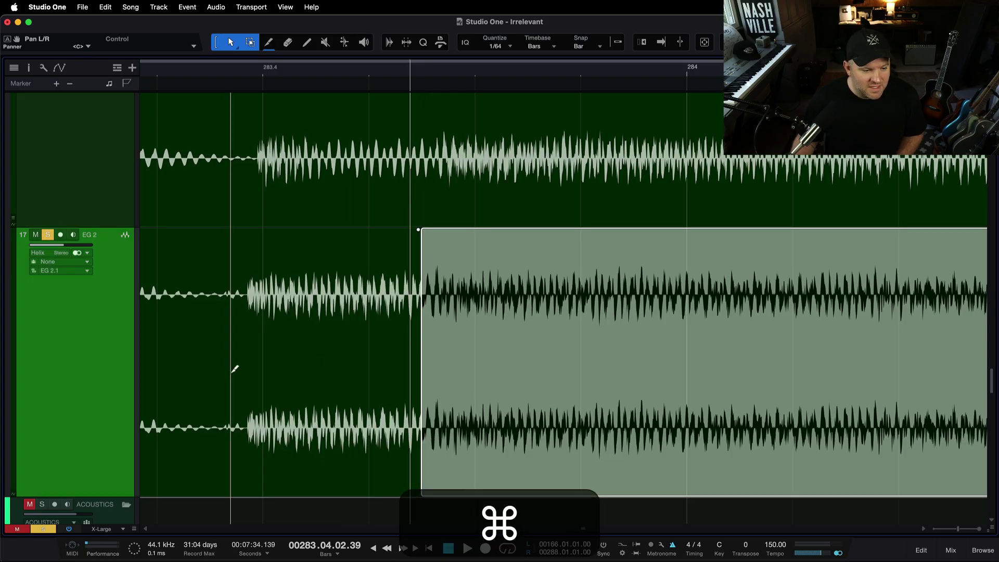
- Split the EG 2 event again at the final chord's onset, just before beat 4 of bar 283, to isolate the chord's opening
scroll(232, 373, up, 3)
scroll(231, 375, down, 4)
scroll(231, 377, down, 1)
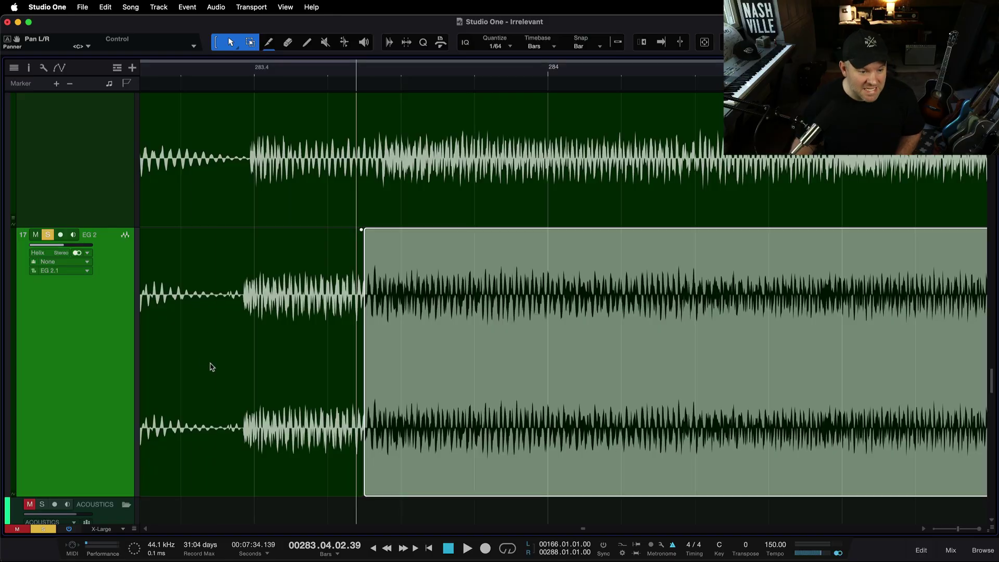
click(239, 347)
scroll(274, 350, down, 3)
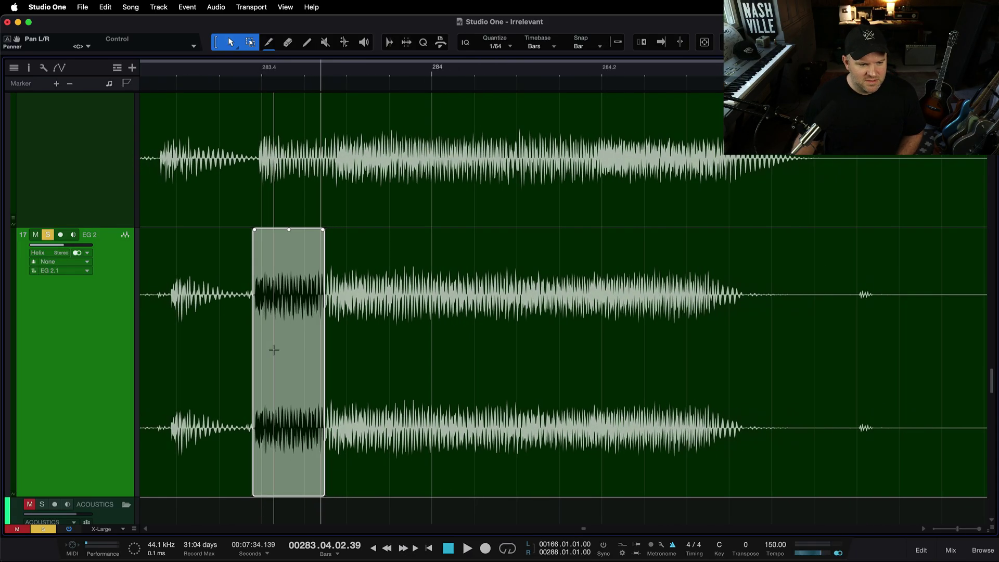
- Play back EG 2 from the middle of beat 2 of bar 283 through the isolated chord opening
scroll(269, 137, left, 3)
key(space)
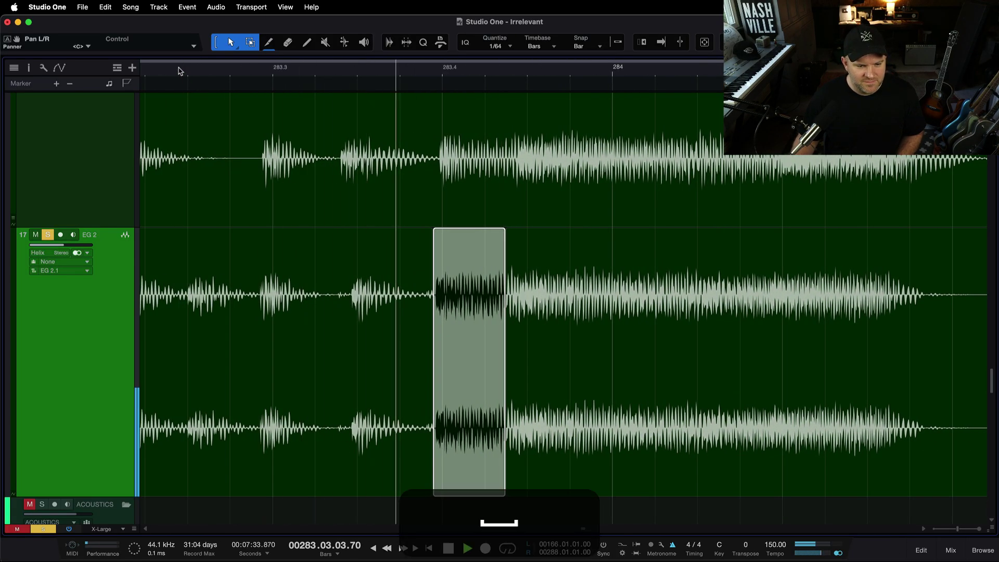
click(179, 71)
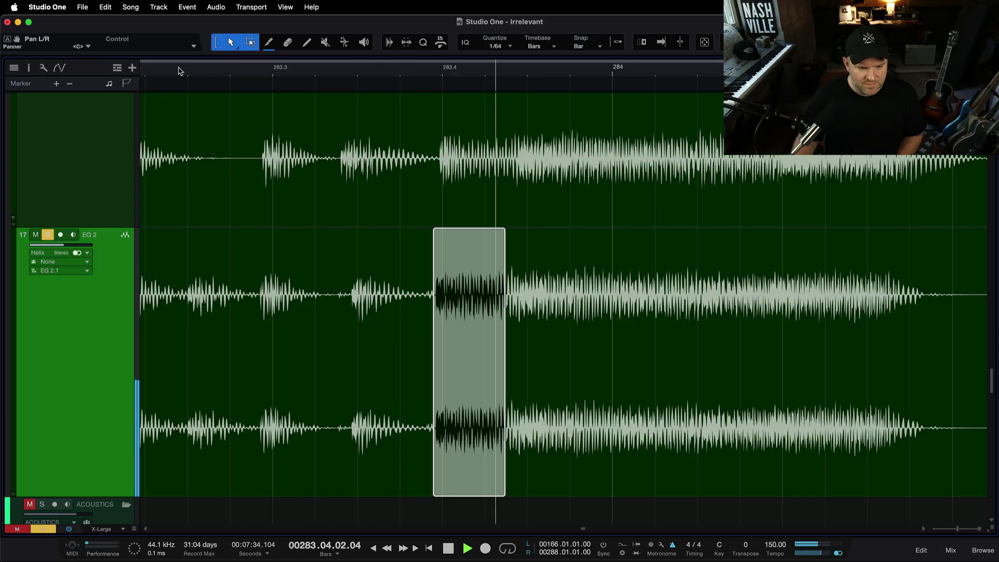
key(space)
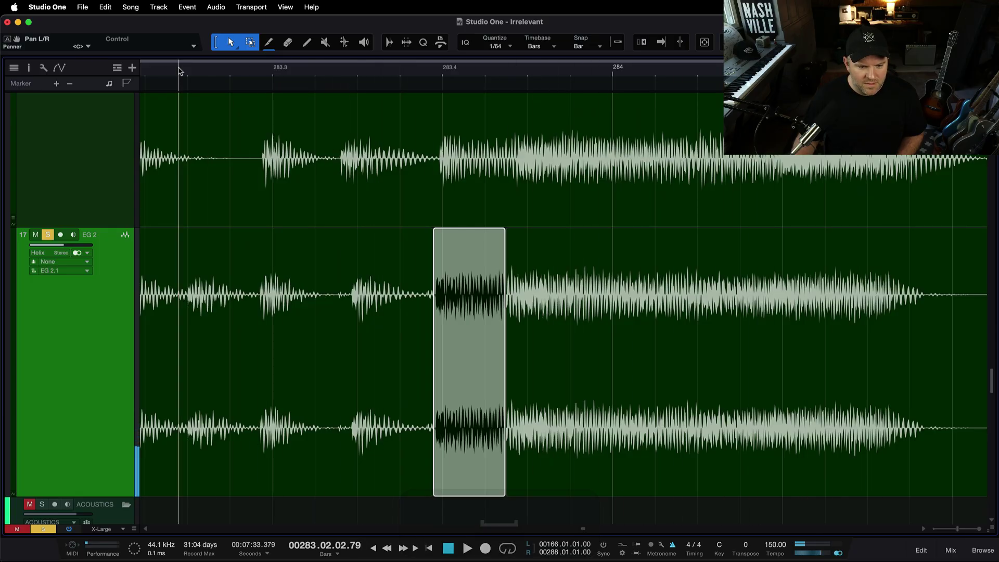
- Play back from the onset of the Bass track's final note, midway through beat 4 of bar 283
key(w)
scroll(405, 259, up, 10)
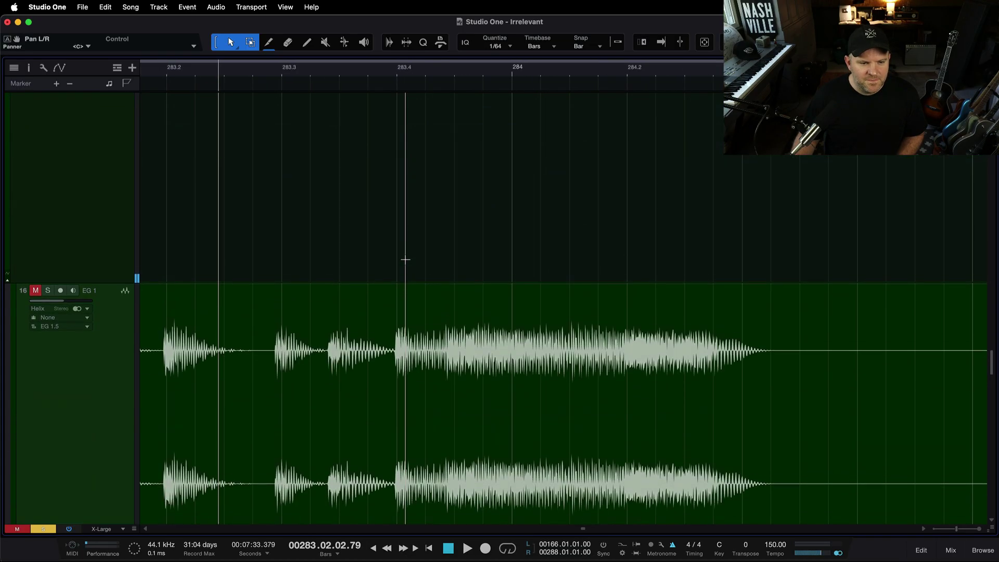
scroll(409, 255, down, 2)
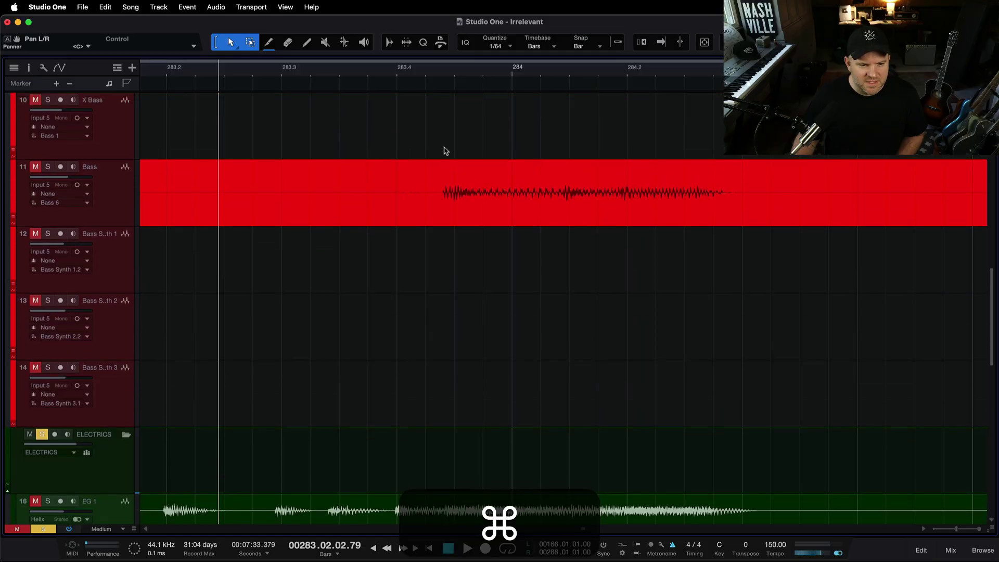
click(442, 78)
scroll(445, 155, up, 5)
scroll(445, 155, up, 2)
key(space)
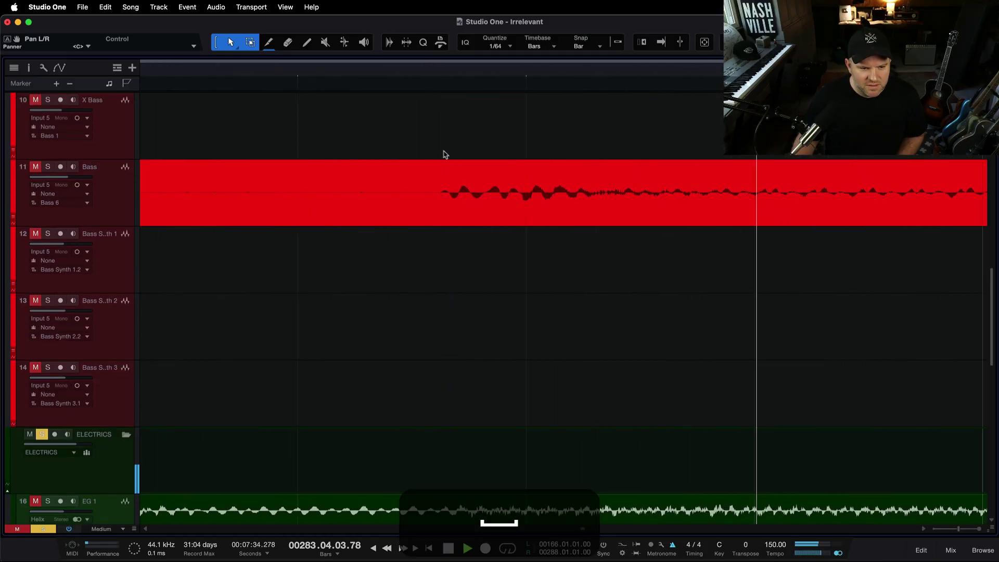
key(space)
- Clear the existing solos and play the Bass track's final note with only the Bass soloed
click(36, 167)
click(47, 166)
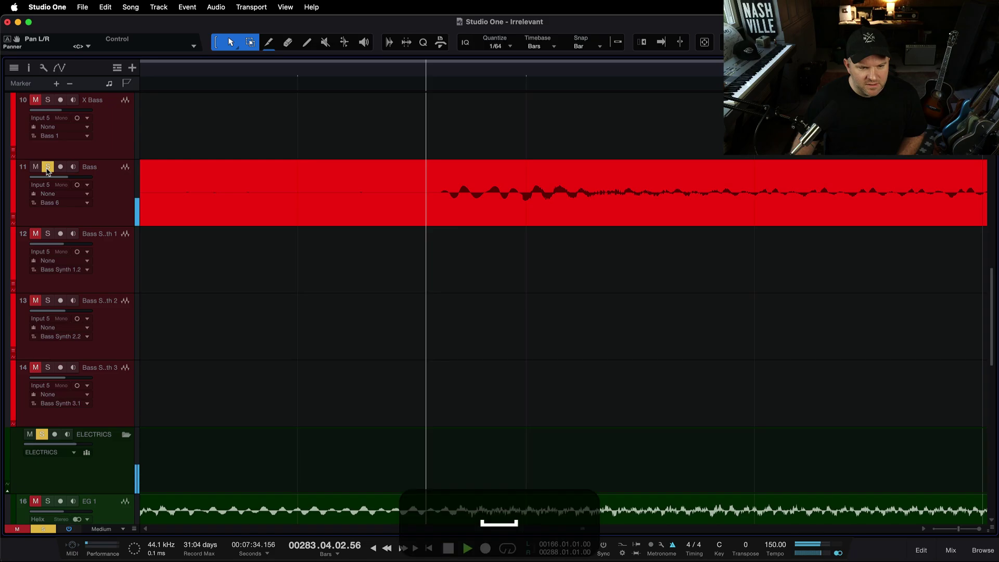
key(space)
key(shift+super+s)
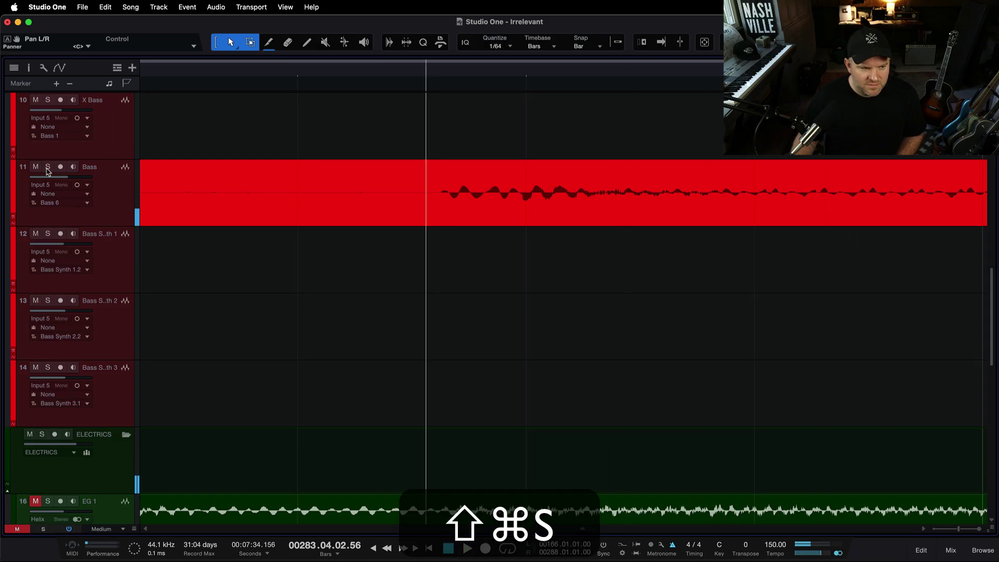
key(space)
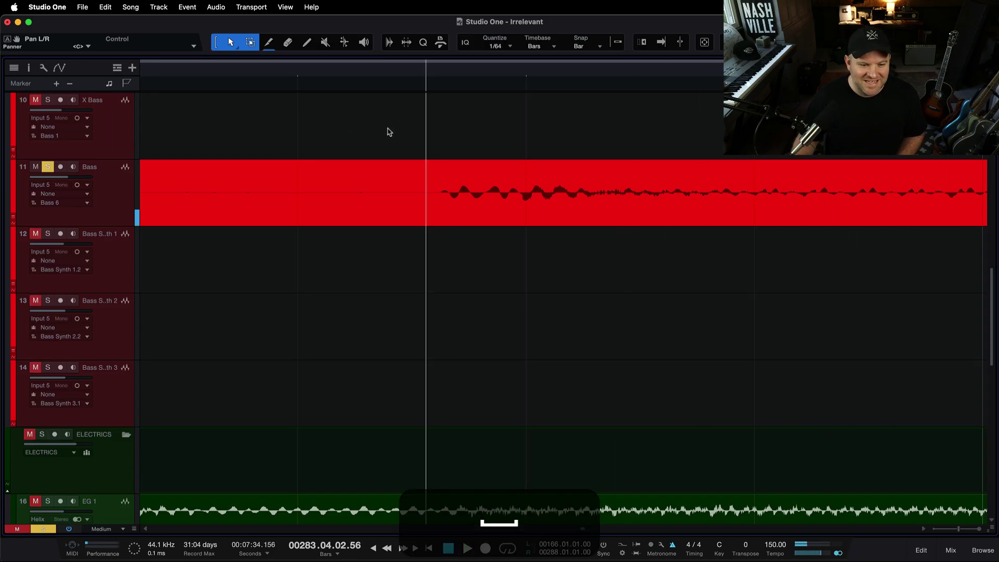
- Insert a marker named HIT exactly at the onset of the Bass track's final note in beat 4 of bar 283
drag(435, 73, 441, 73)
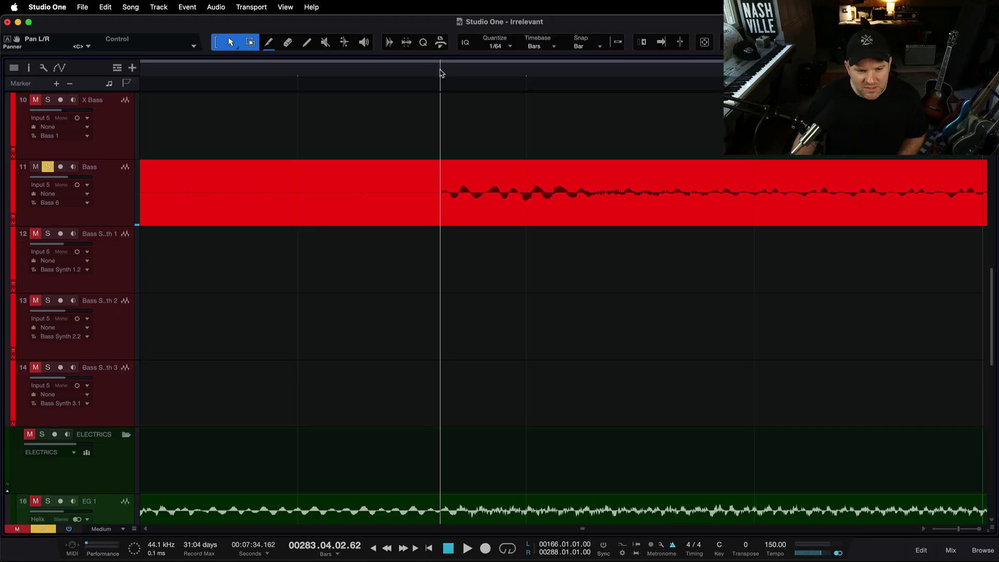
key(shift+y)
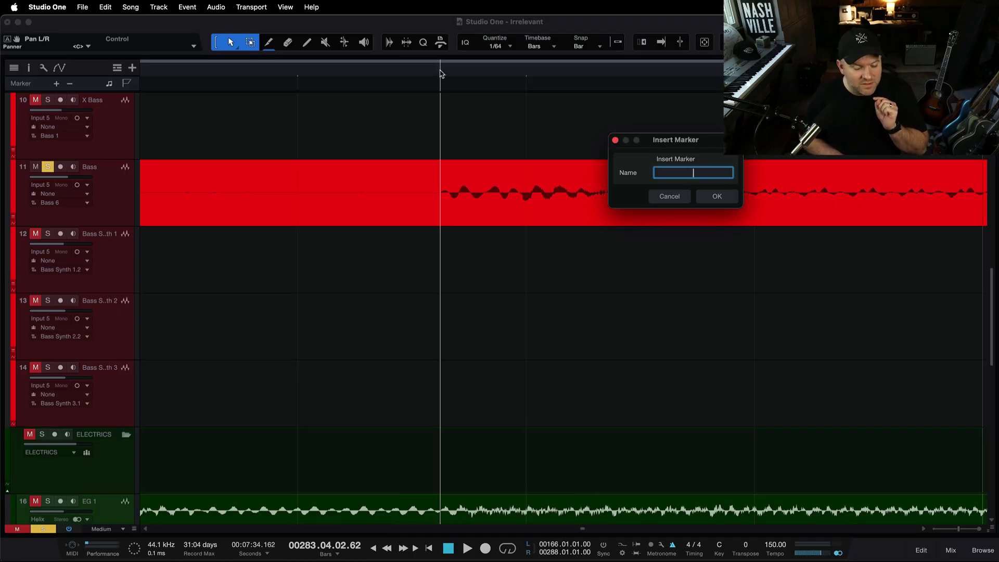
key(ctrl)
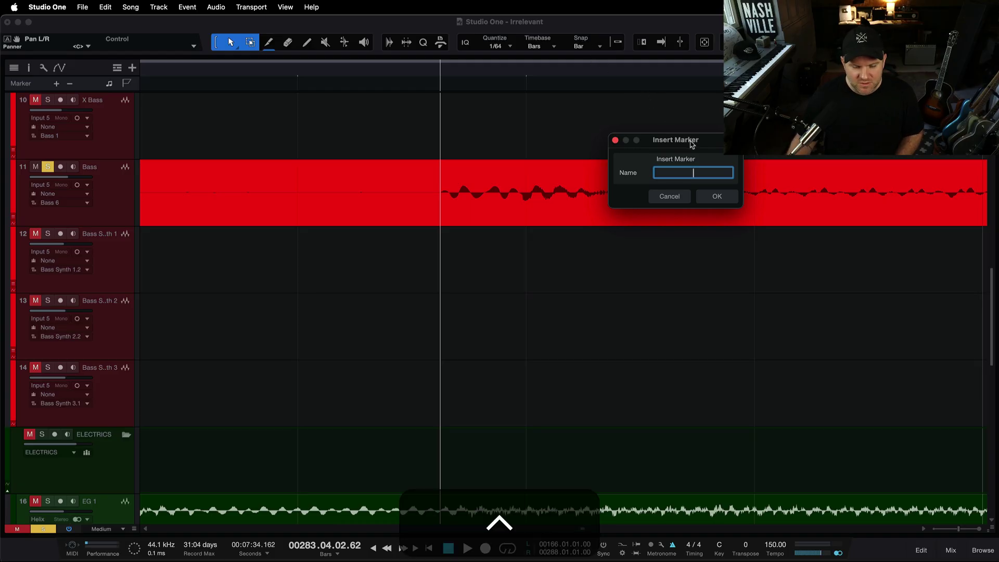
drag(692, 144, 645, 141)
key(shift)
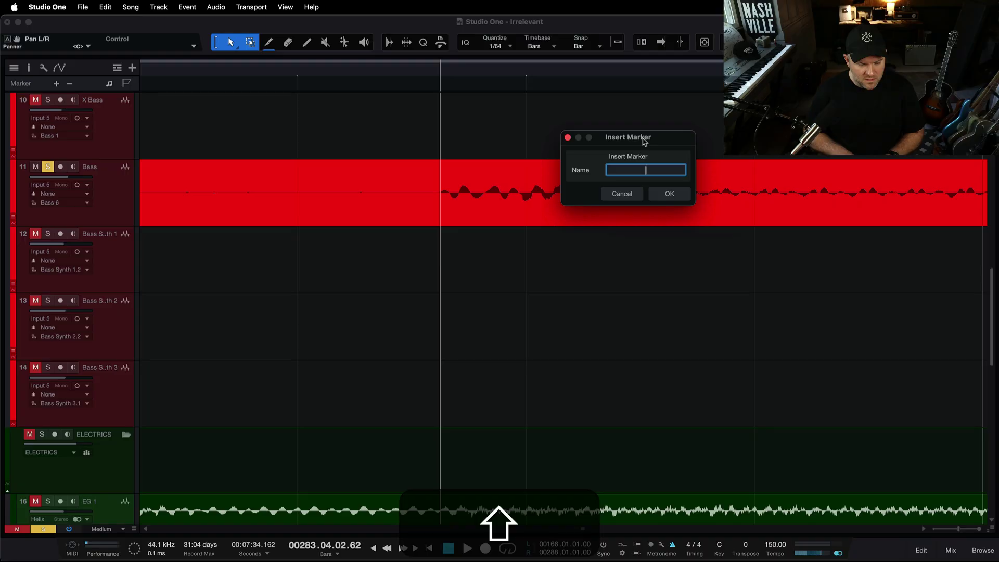
text(IT)
key(Return)
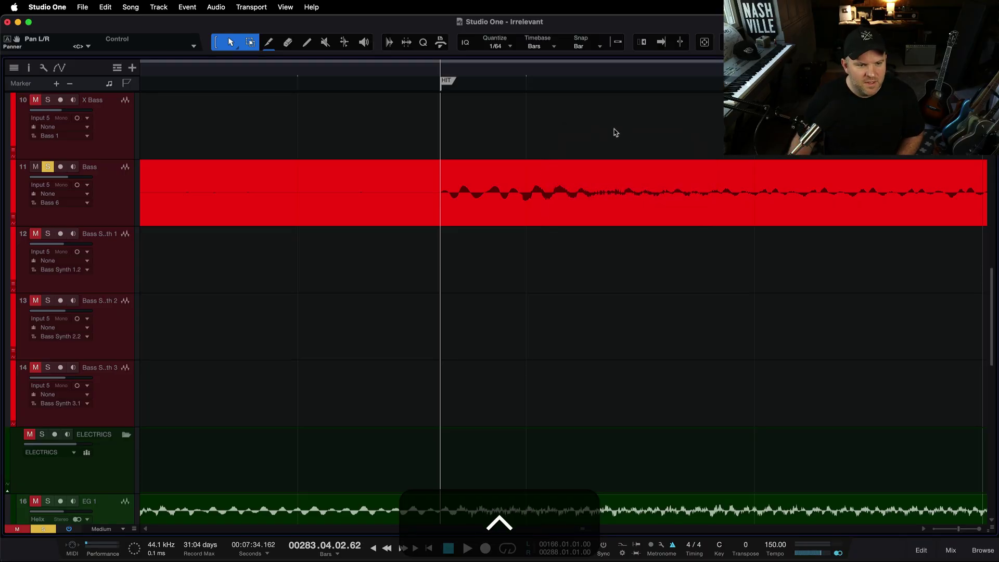
- Compare the final hits on the drum, bass, electric guitar and keys tracks against the HIT marker
scroll(444, 179, up, 10)
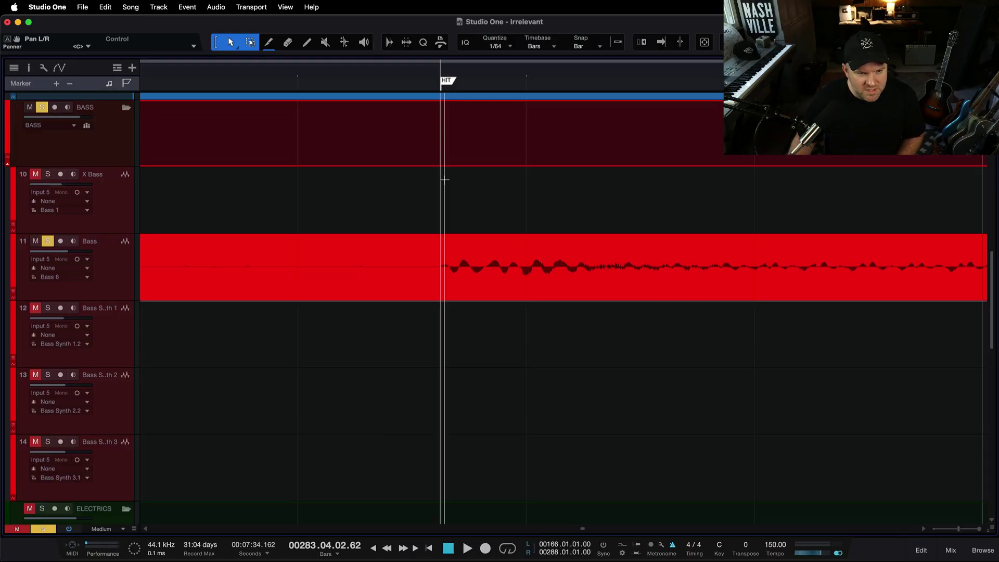
scroll(444, 180, up, 3)
scroll(443, 219, down, 4)
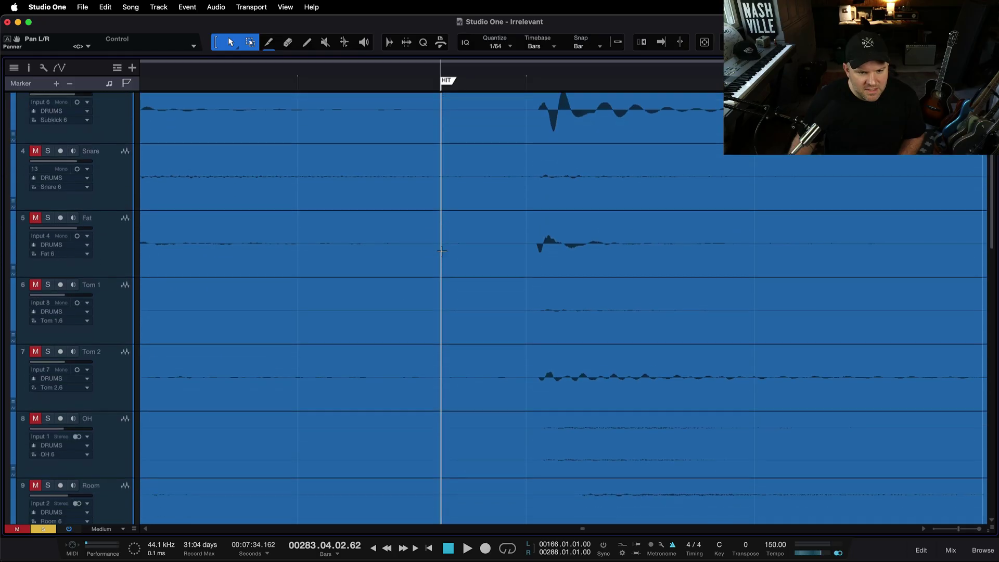
scroll(442, 251, up, 5)
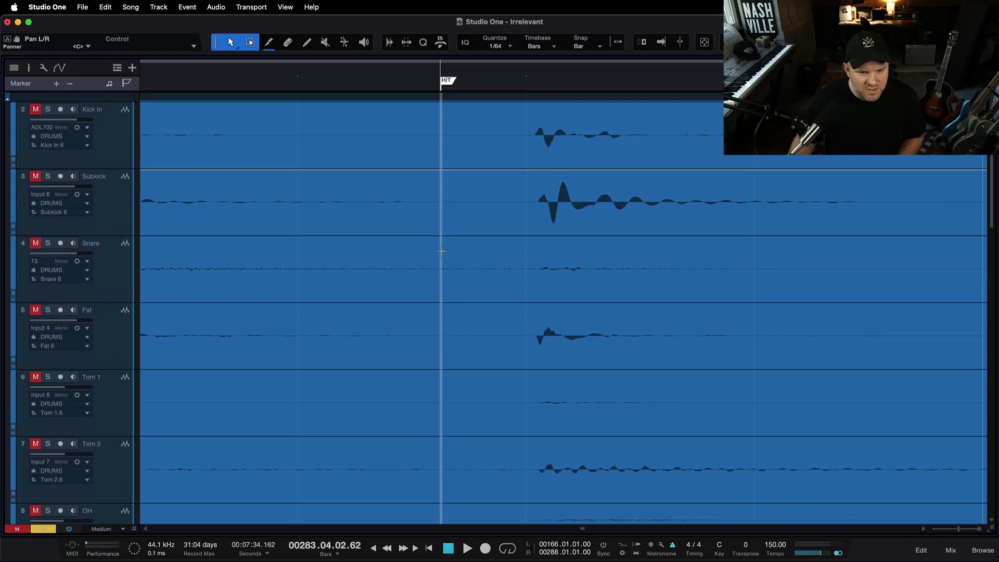
scroll(442, 251, up, 2)
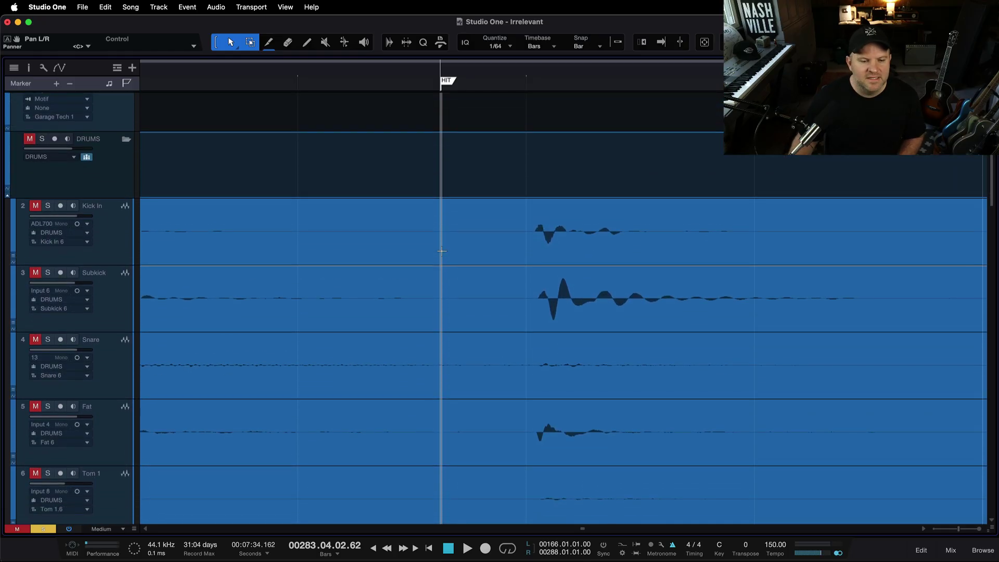
scroll(464, 183, down, 15)
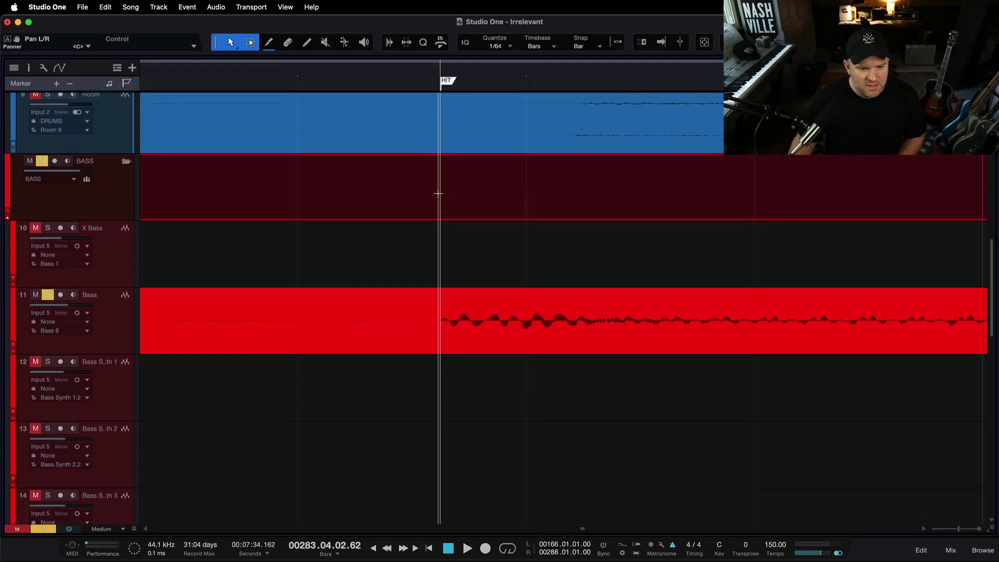
scroll(438, 193, down, 9)
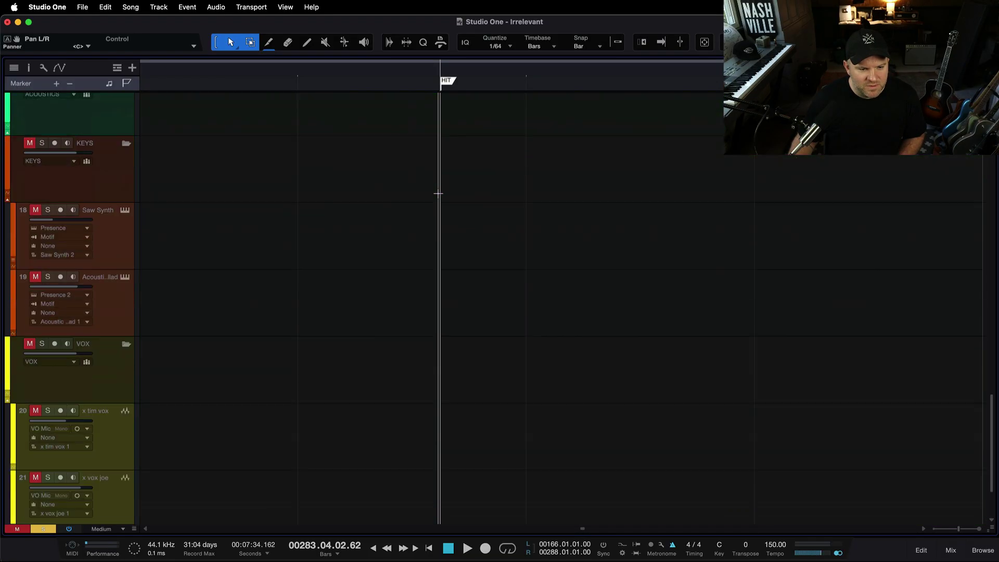
scroll(439, 194, up, 7)
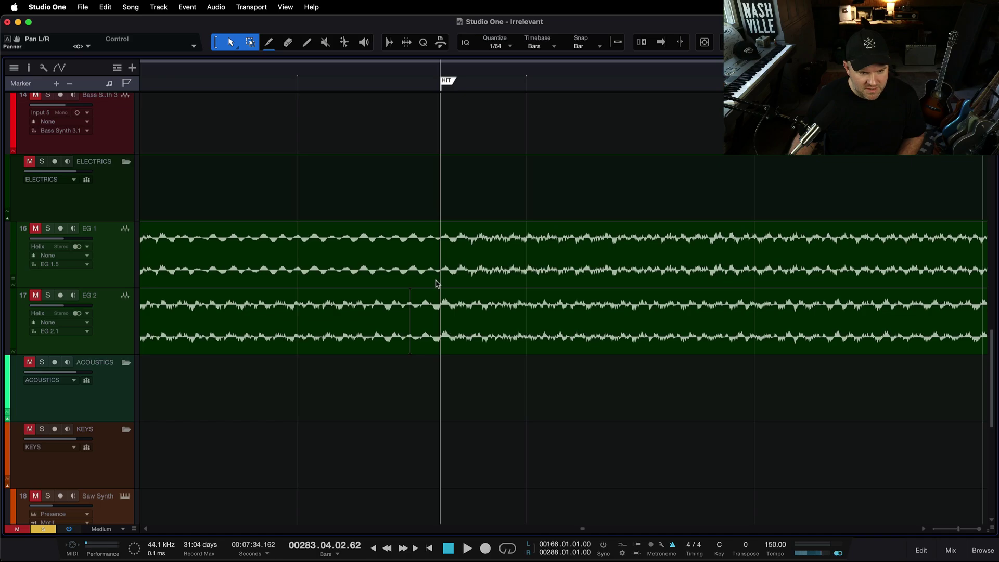
- Solo only EG 2 and play its final chord from the HIT marker
scroll(435, 283, up, 10)
key(space)
key(space)
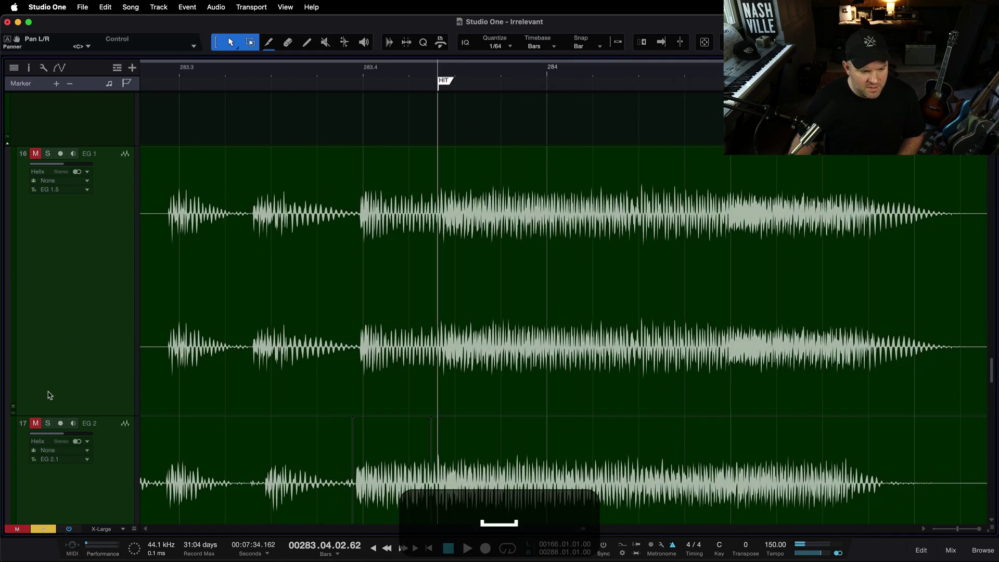
click(48, 423)
key(space)
key(space)
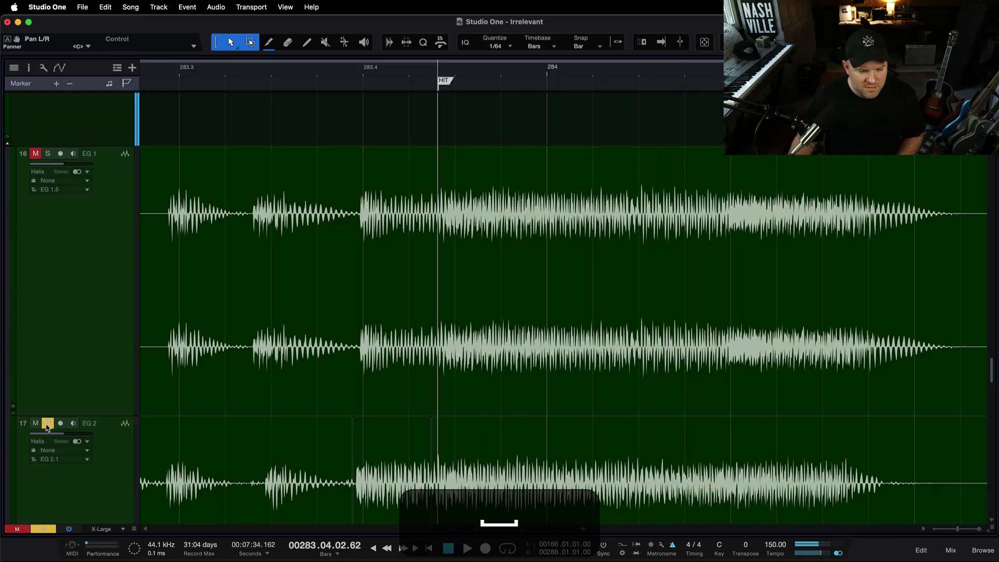
- Select the isolated opening of EG 2's final chord and play back from just before beat 4 of bar 283
scroll(366, 403, down, 5)
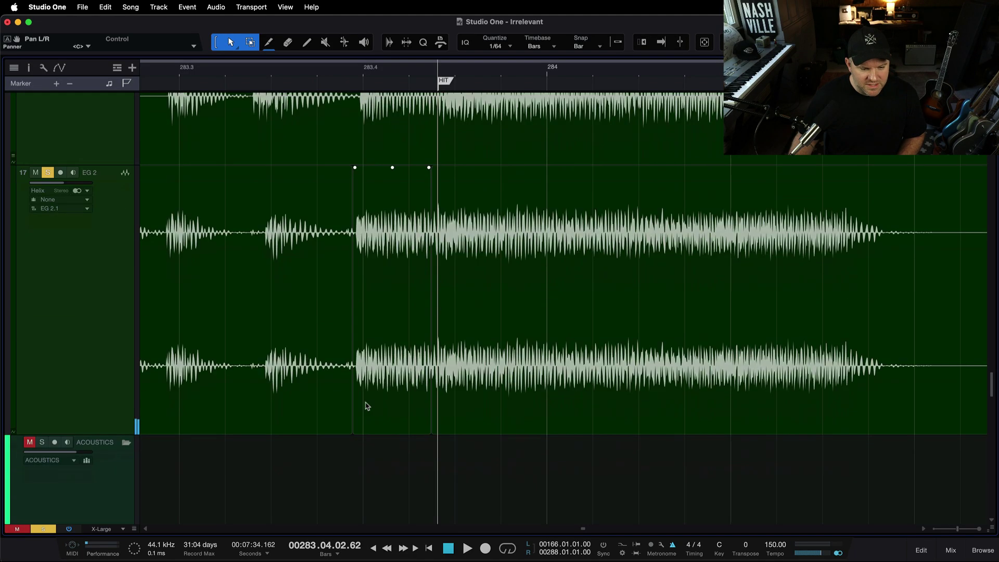
click(384, 332)
scroll(386, 335, up, 2)
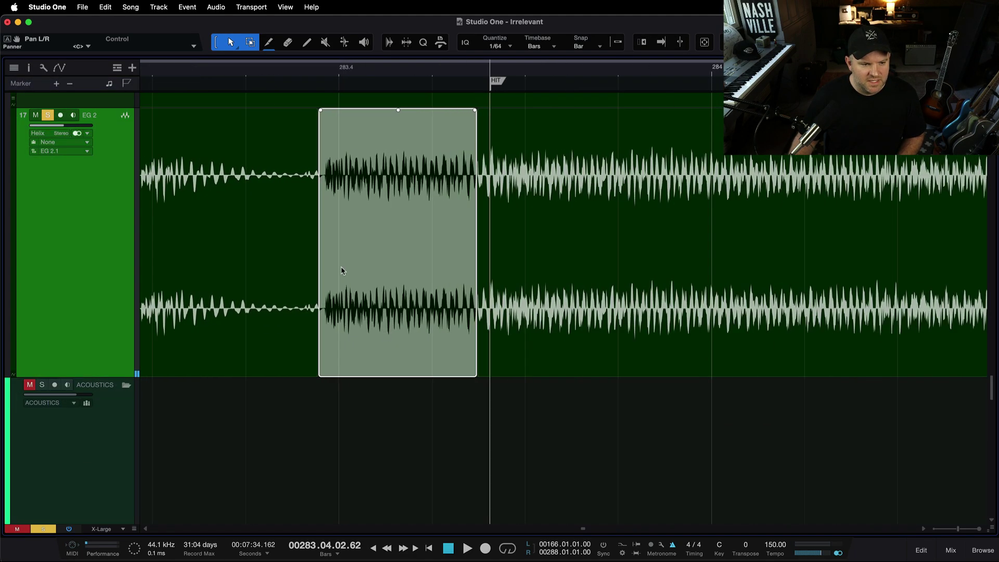
scroll(341, 270, up, 3)
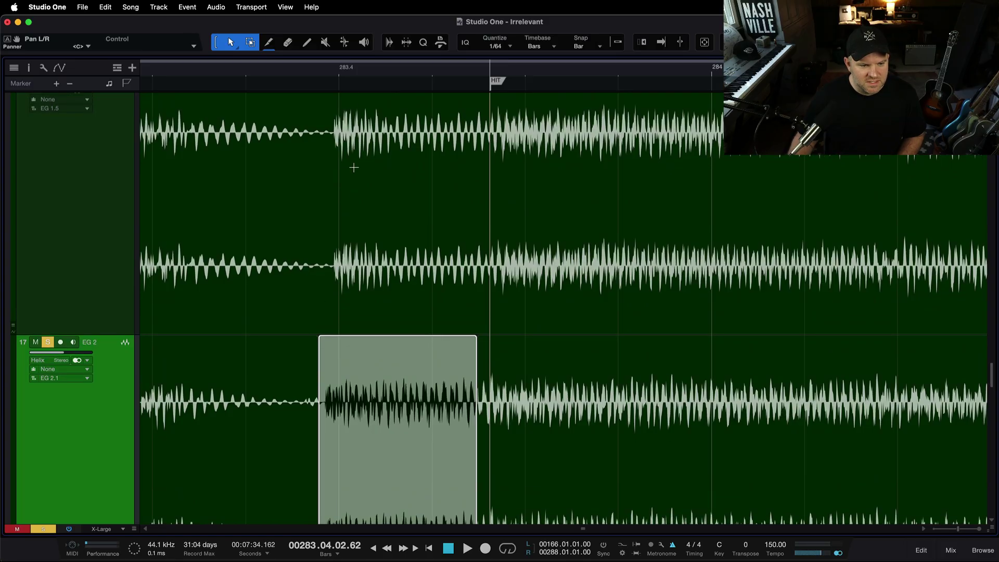
key(space)
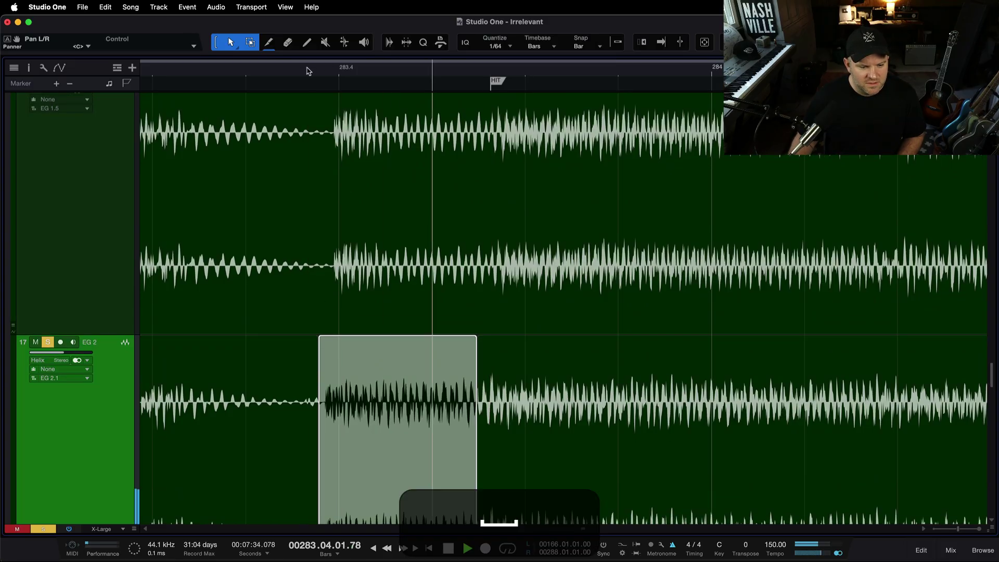
- Solo only EG 1 and play its ending from around the middle of beat 3 of bar 283
scroll(348, 294, left, 3)
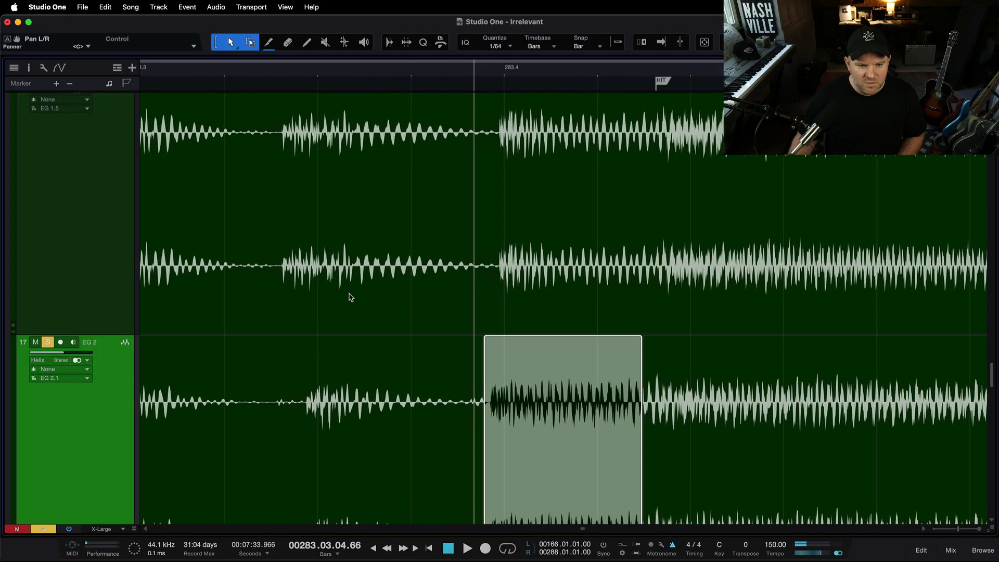
scroll(82, 178, up, 2)
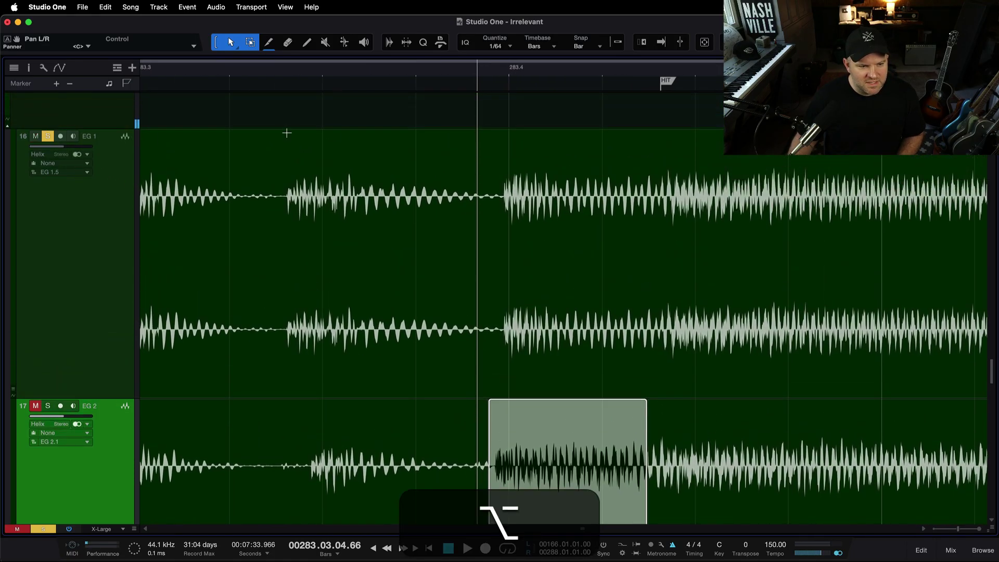
click(266, 66)
key(space)
key(space)
key(space)
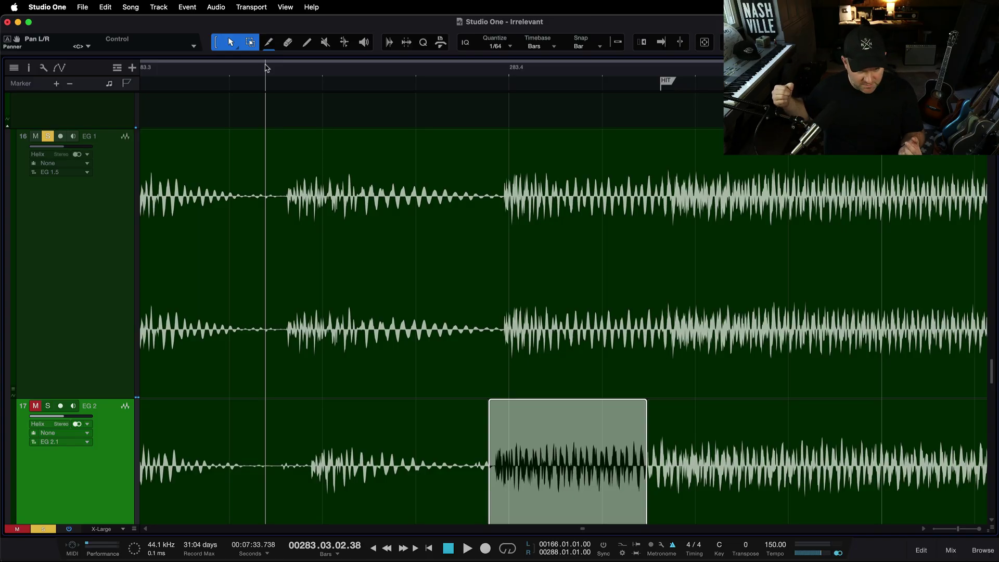
- Switch the exclusive solo to EG 2 and play it from near the end of beat 3 of bar 283
scroll(579, 385, down, 4)
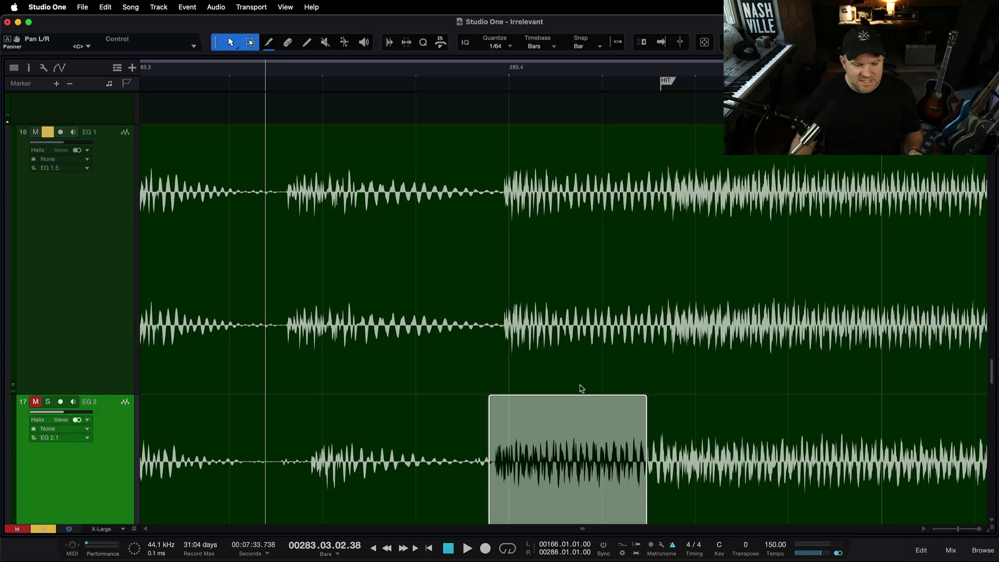
key(alt)
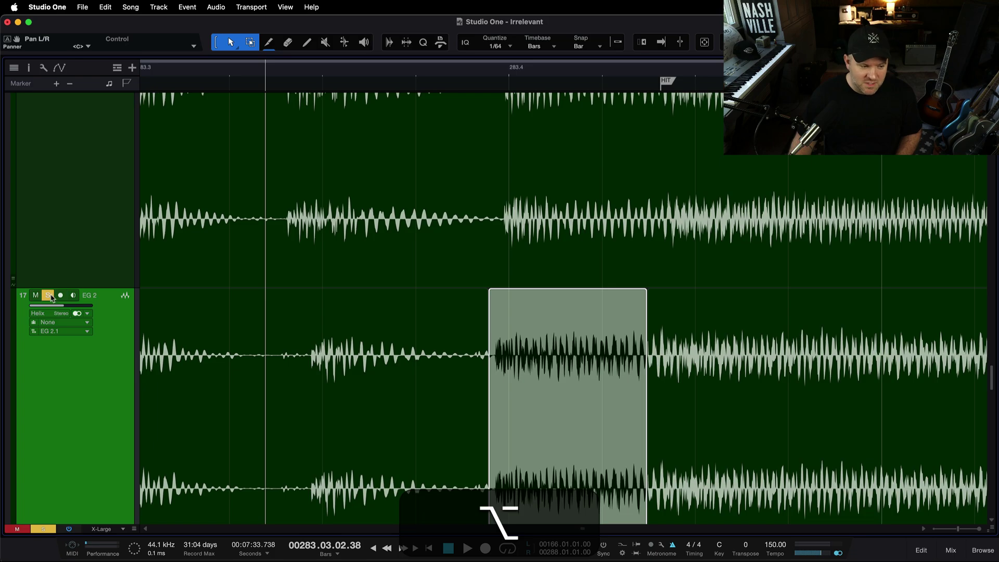
click(451, 71)
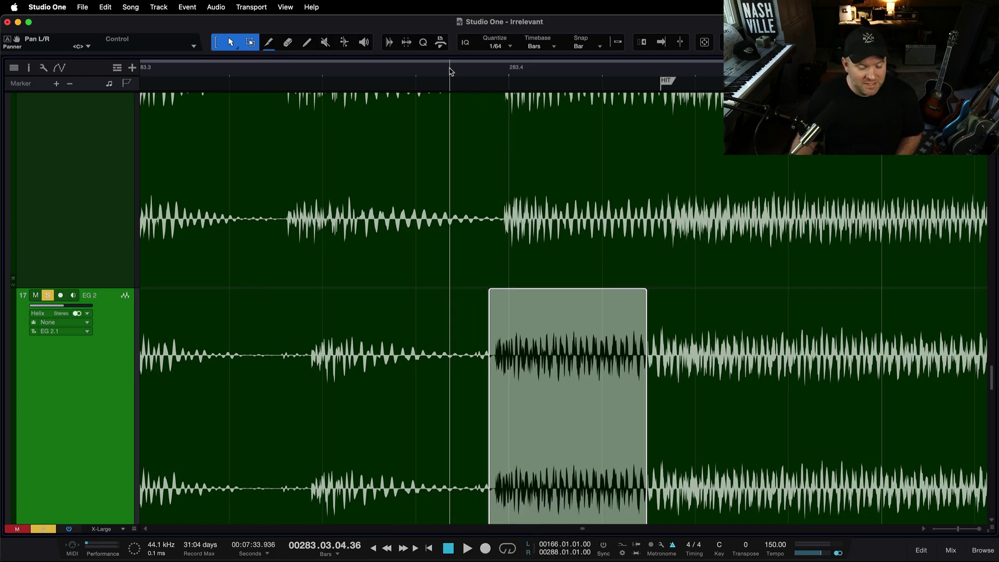
key(space)
key(space)
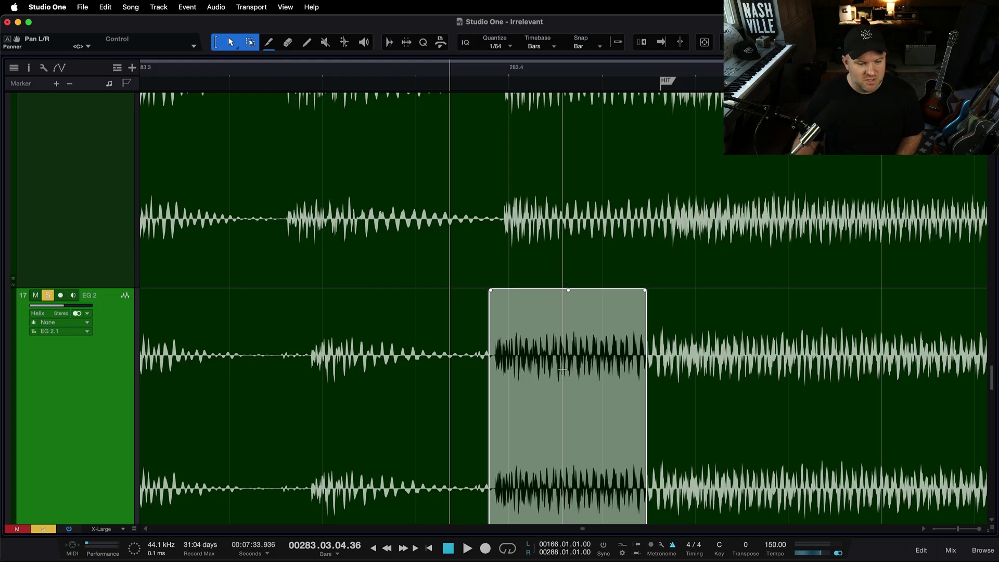
- Slip the audio within the isolated EG 2 event so the preceding strum lands on beat 4 of bar 283, and play from beat 3
scroll(552, 488, down, 2)
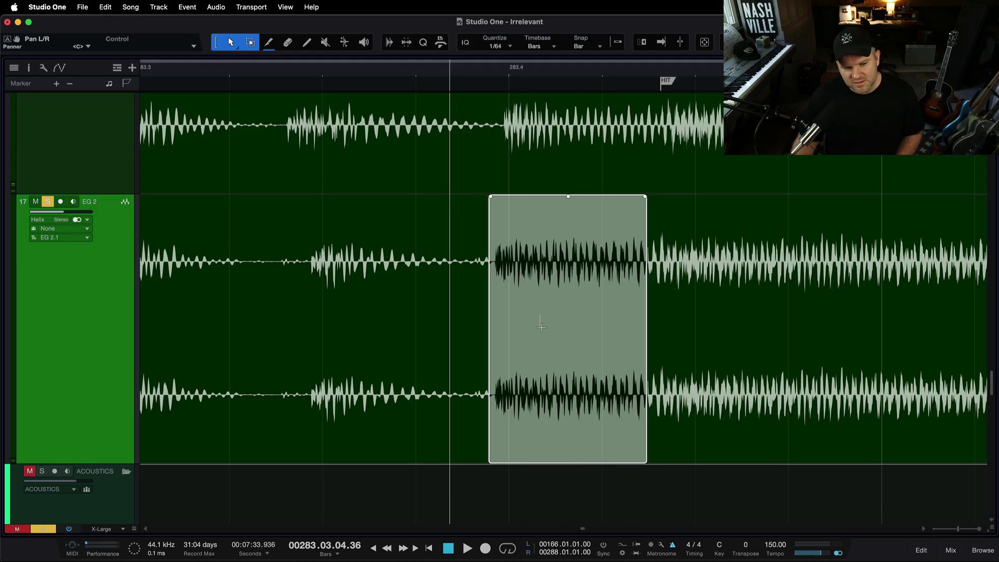
key(alt+super)
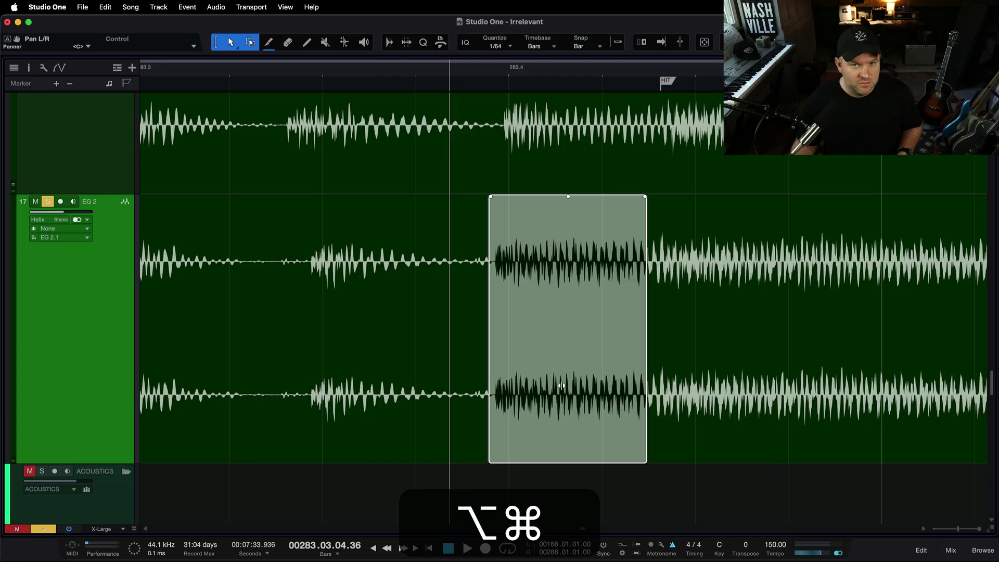
drag(554, 401, 746, 412)
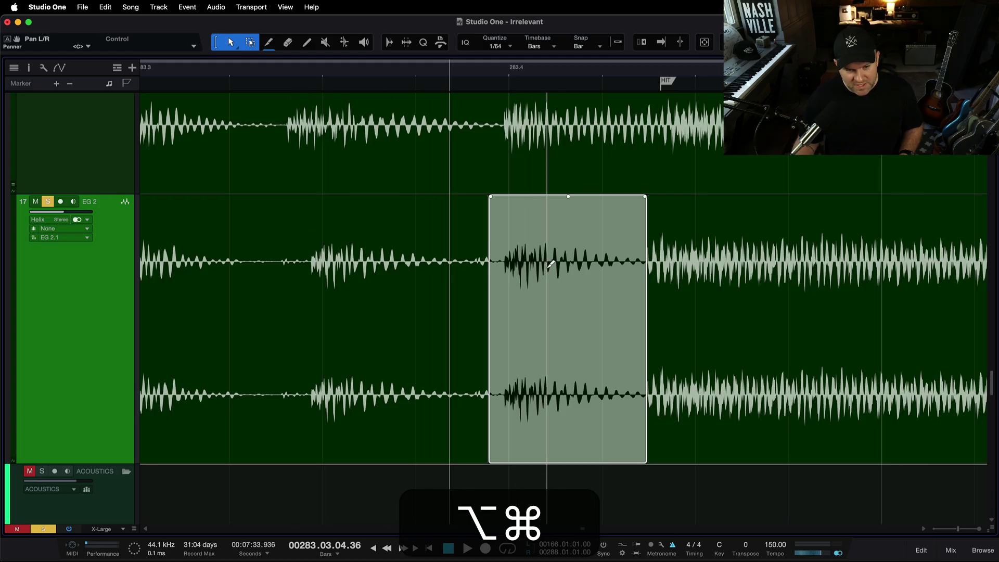
click(163, 71)
key(space)
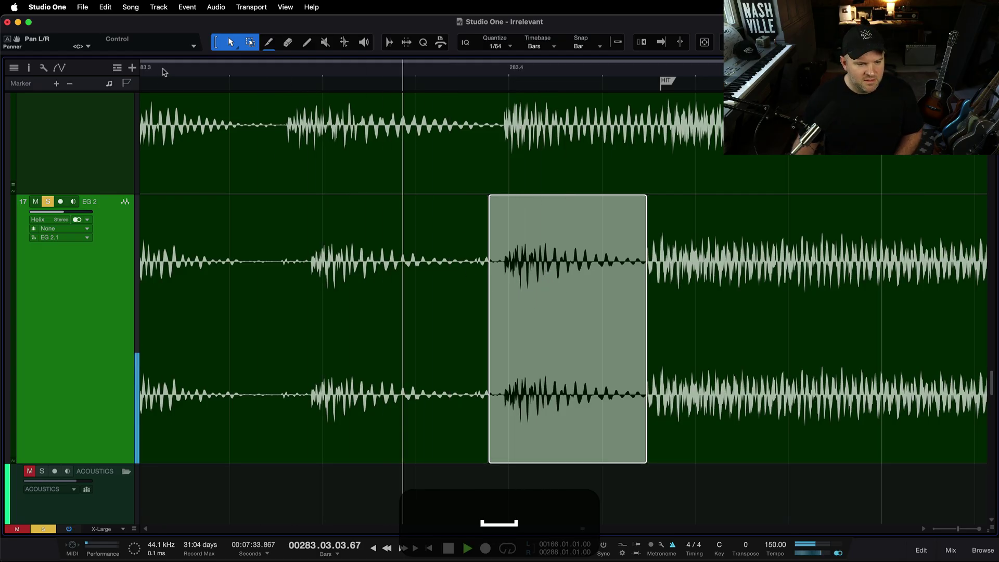
- Play EG 2's ending from beat 3 of bar 283 and slip the audio inside the isolated event slightly earlier
key(space)
key(space)
key(space)
key(space)
key(space)
drag(821, 396, 817, 396)
scroll(633, 374, down, 4)
drag(702, 384, 717, 390)
scroll(736, 404, down, 2)
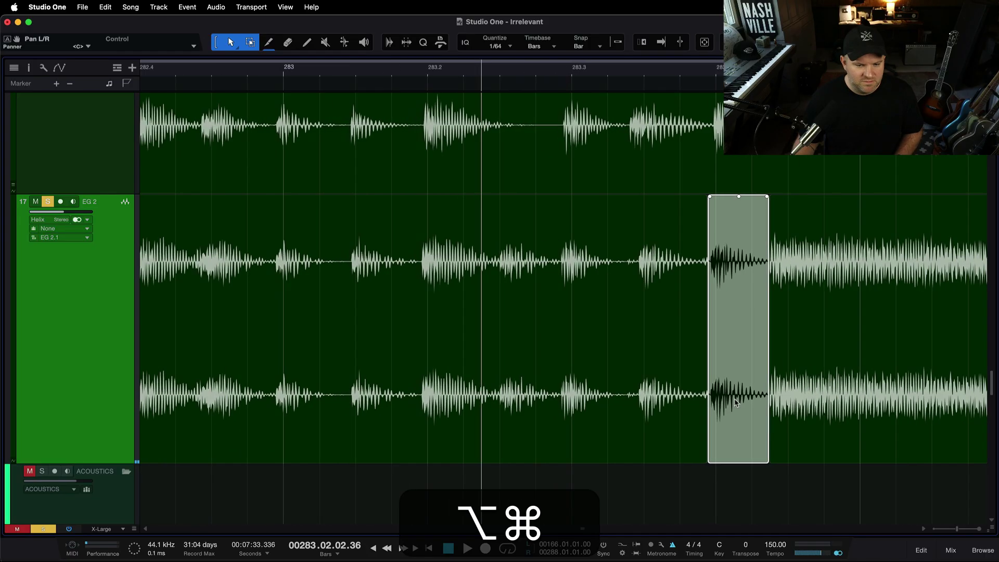
- Play the soloed EG 2 ending from near the end of beat 4 of bar 282
scroll(736, 403, down, 1)
click(275, 75)
key(space)
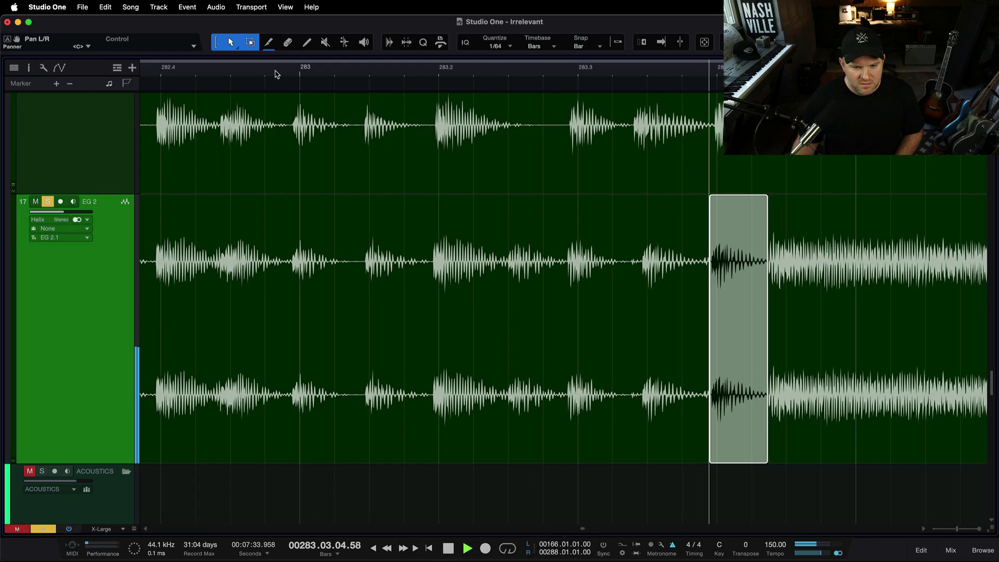
key(space)
- Crossfade both edges of the isolated EG 2 event before the final chord and play from beat 4 of bar 282
scroll(776, 322, up, 10)
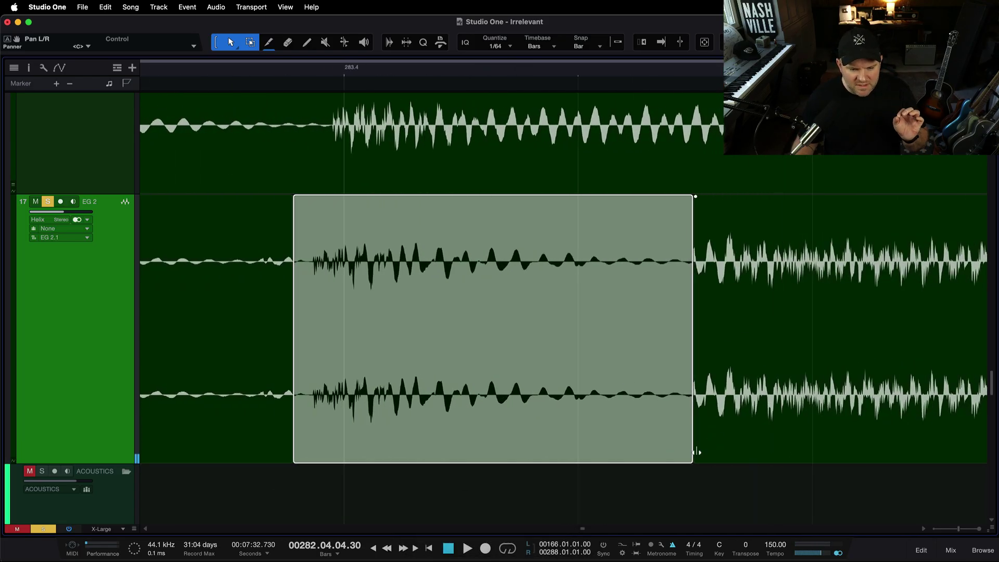
drag(698, 452, 700, 453)
key(x)
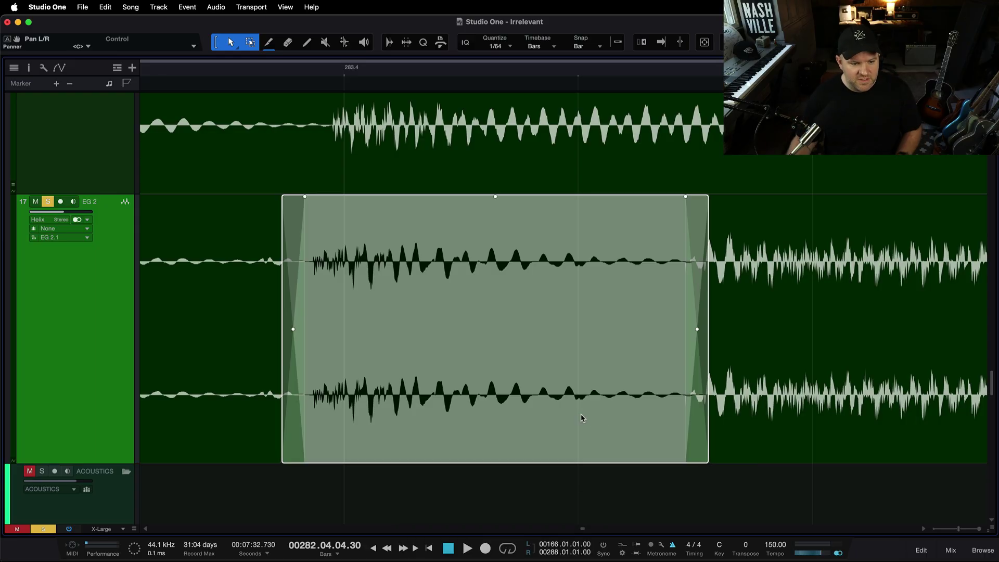
scroll(582, 418, down, 10)
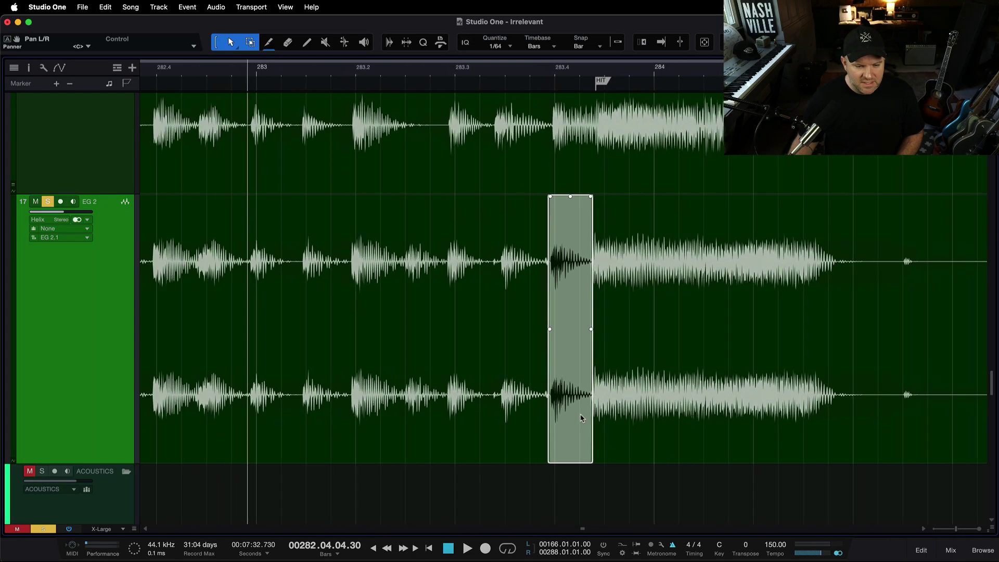
key(space)
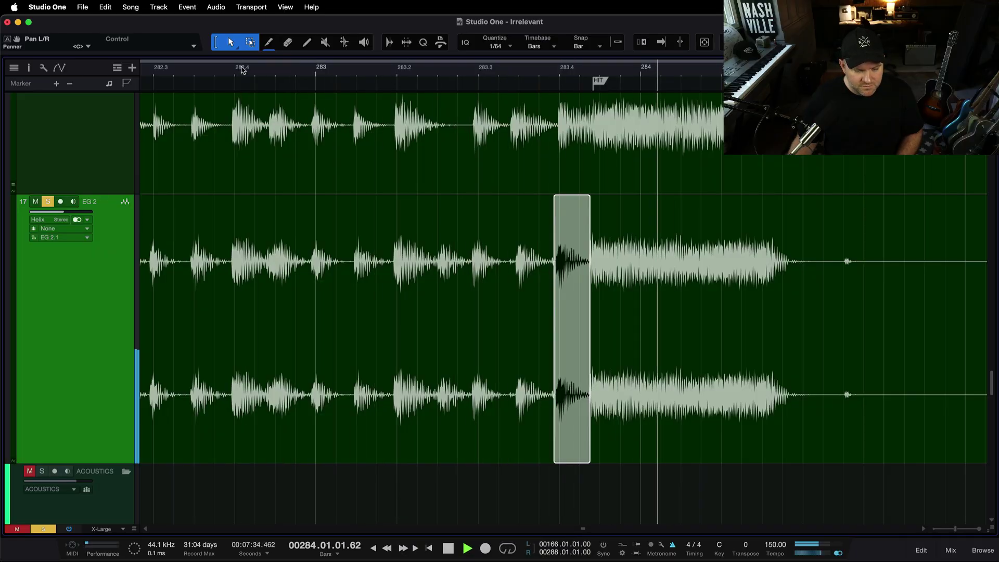
key(space)
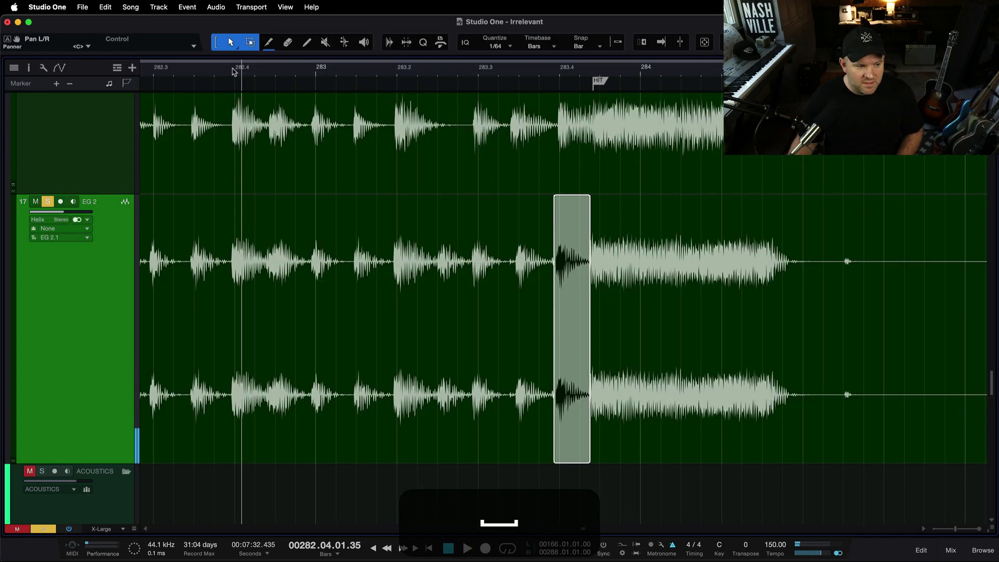
- Clear all solos and play the ending from near the end of beat 3 of bar 282
key(F4)
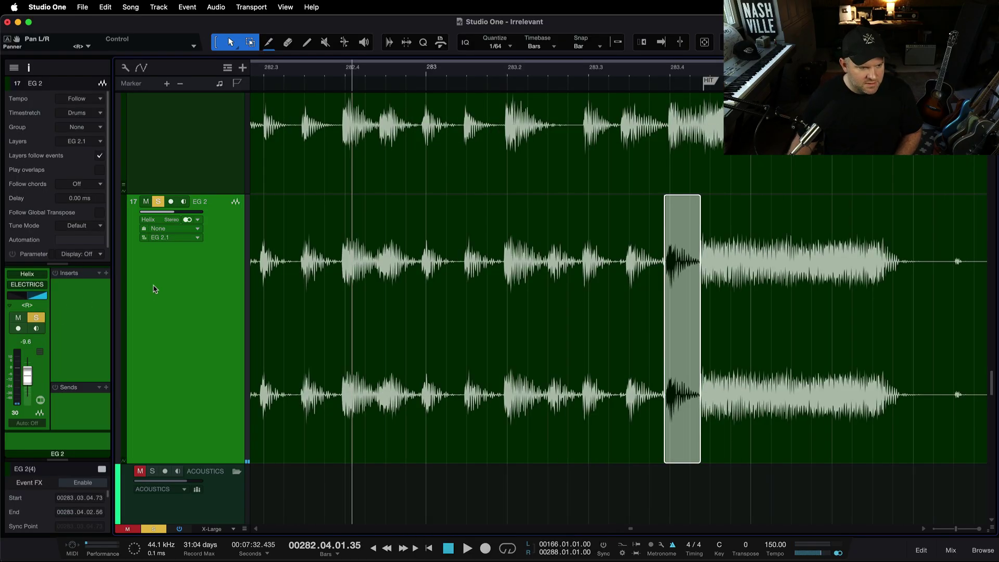
key(shift+super+s)
click(322, 70)
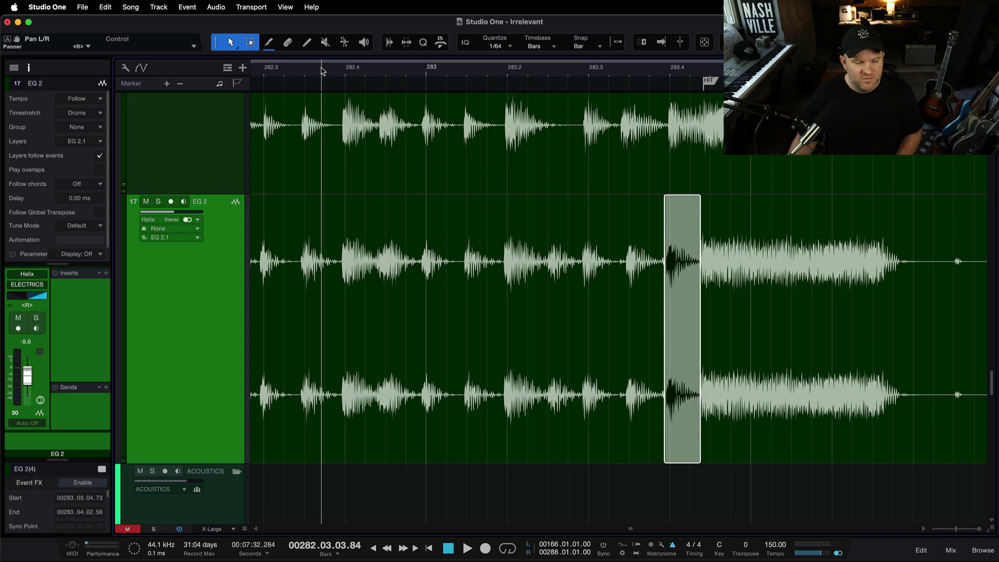
key(space)
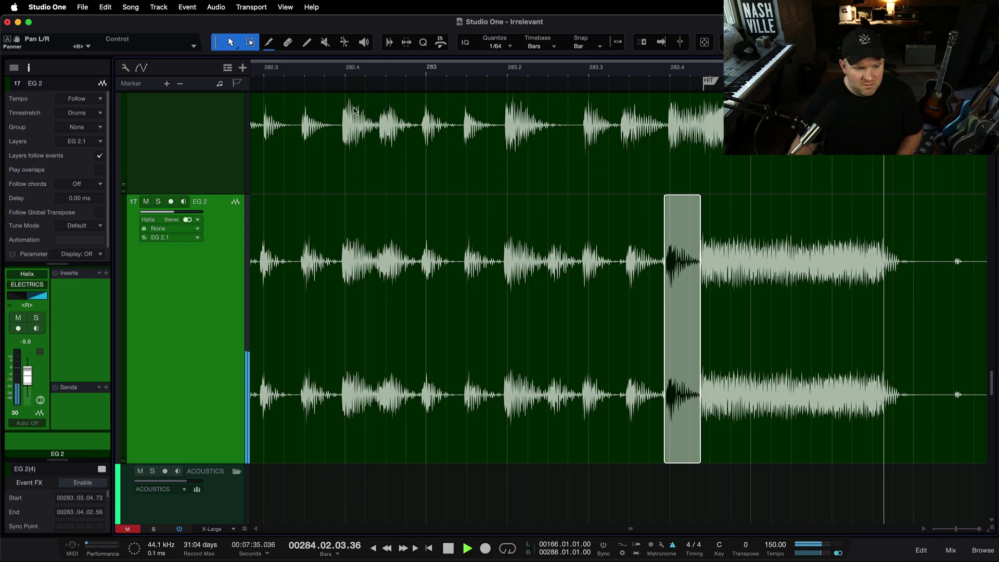
key(space)
- Unmute EG 1 and play the ending again with both guitars, the bass and the drums
scroll(340, 171, up, 5)
click(145, 182)
scroll(373, 196, down, 5)
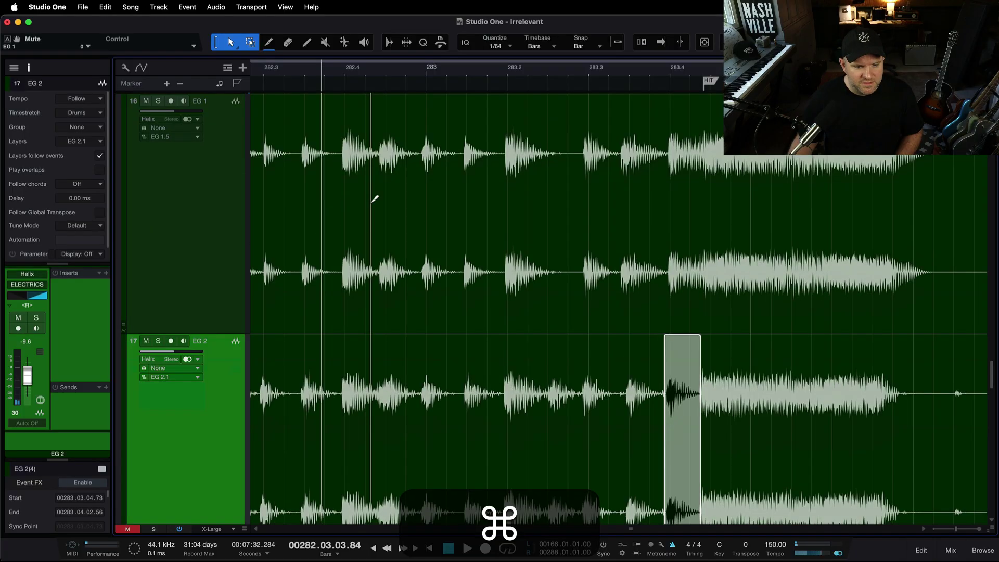
scroll(373, 201, up, 2)
key(space)
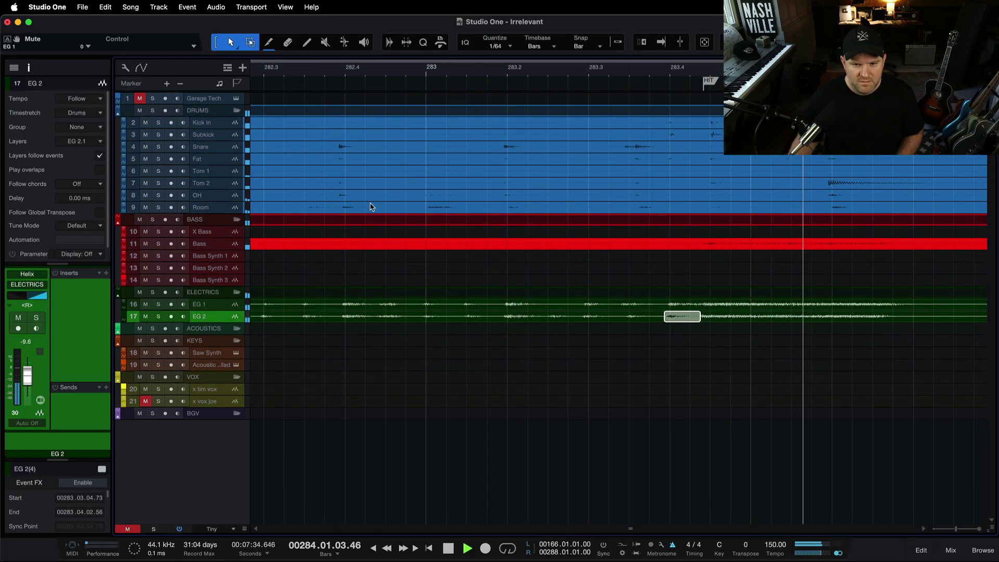
key(space)
- Save the song and examine the drum tracks around beat 3 of bar 283
key(super+s)
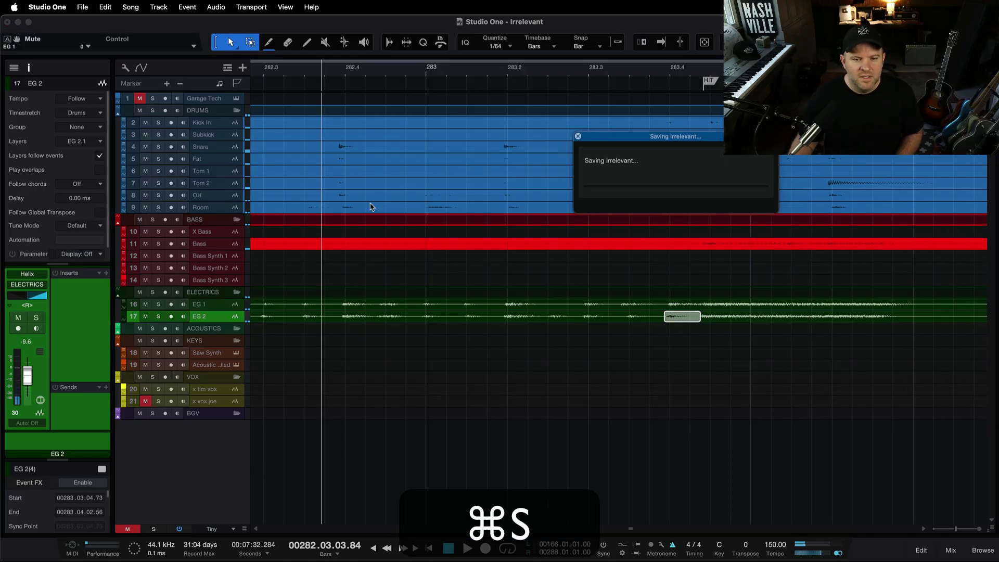
scroll(625, 217, up, 4)
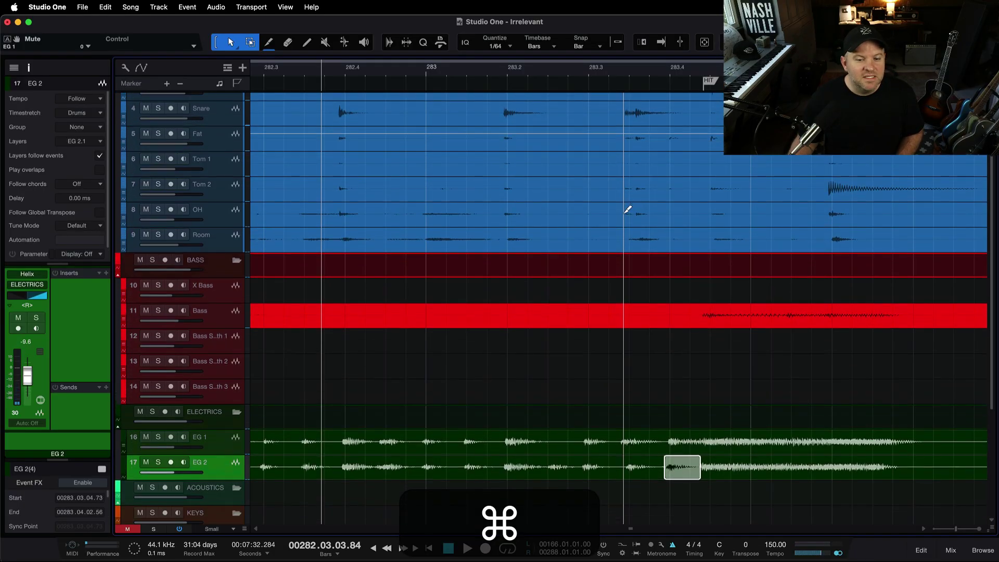
scroll(624, 214, up, 1)
scroll(624, 216, up, 5)
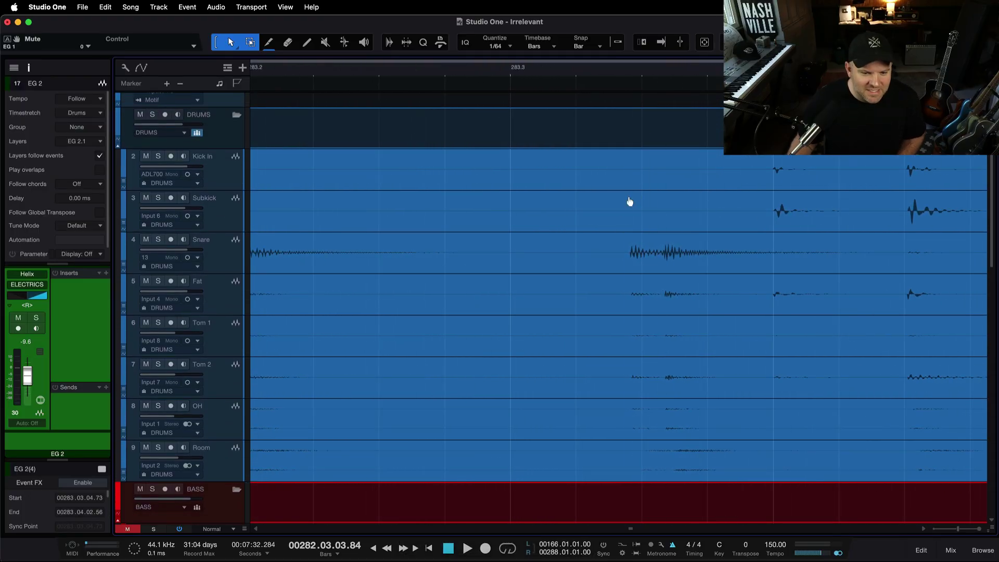
scroll(616, 259, down, 8)
scroll(615, 259, up, 4)
scroll(616, 259, up, 5)
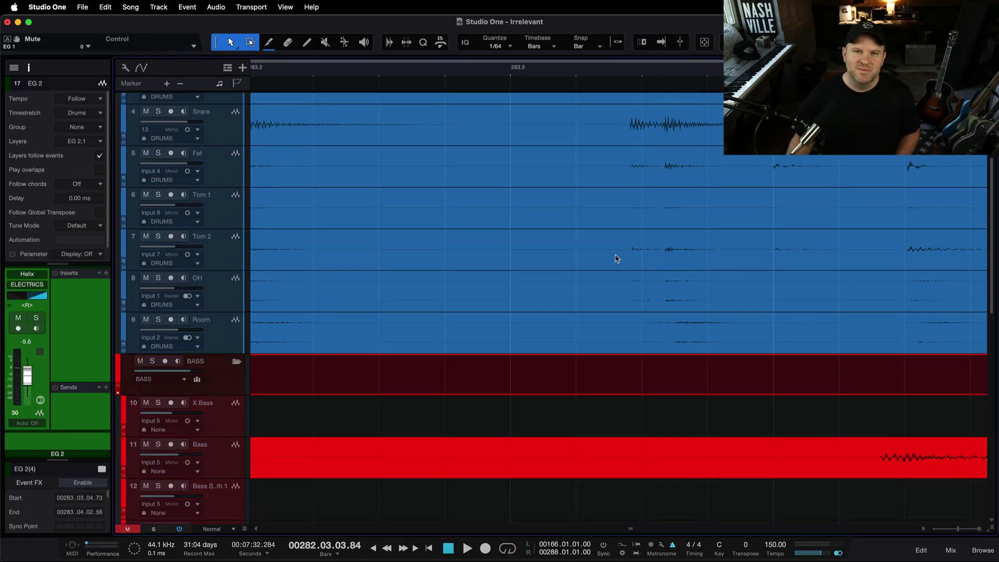
key(super+s)
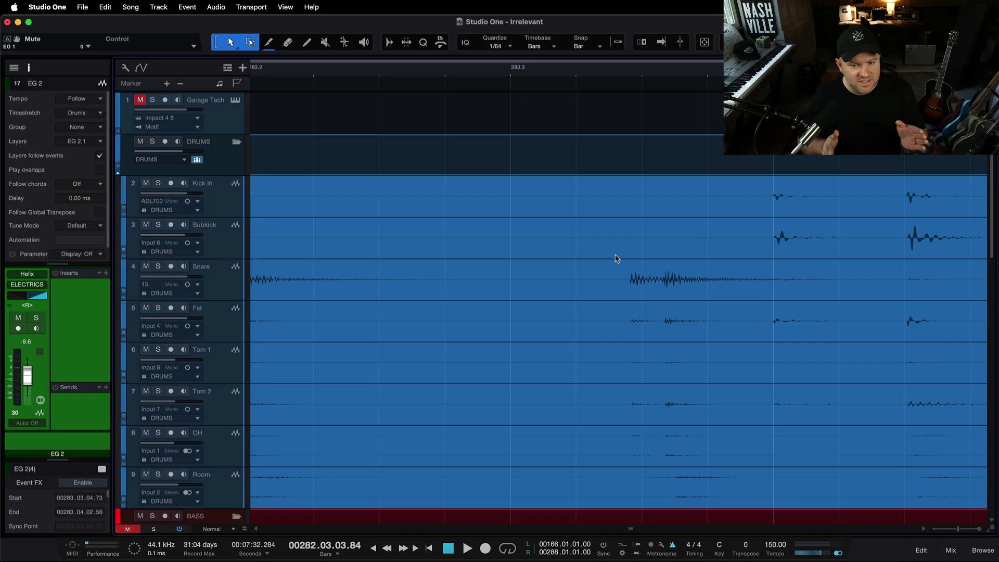
- Select the grouped drum events, solo the drum tracks and play up to the snare hits after beat 3 of bar 283
click(204, 168)
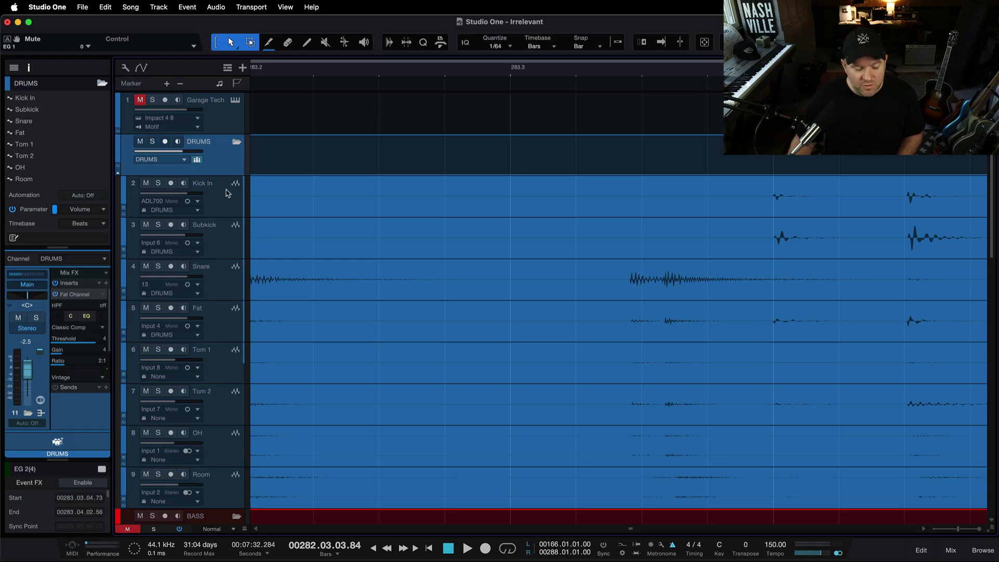
click(636, 250)
scroll(657, 299, up, 3)
scroll(657, 299, down, 4)
key(s)
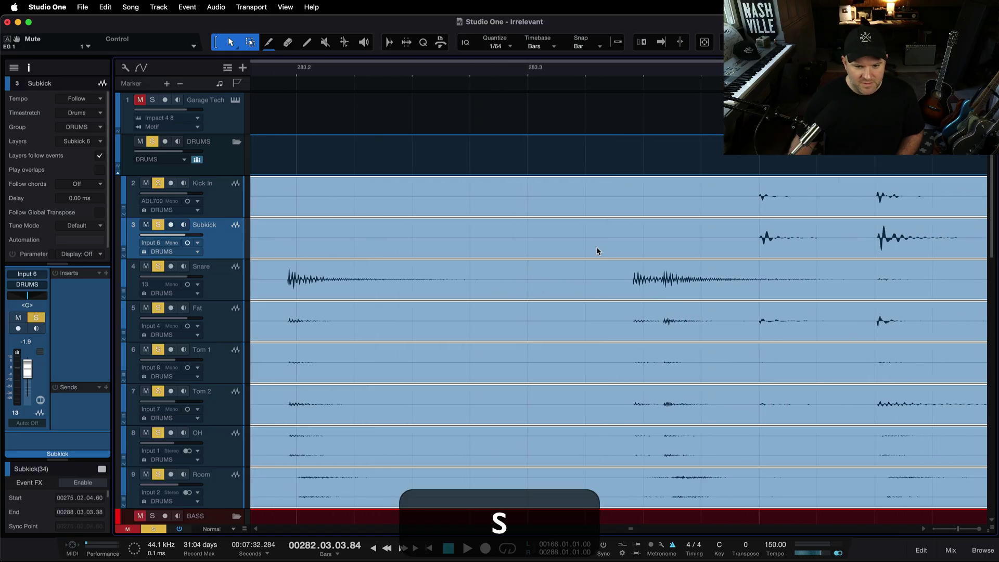
scroll(597, 251, up, 2)
key(space)
key(space)
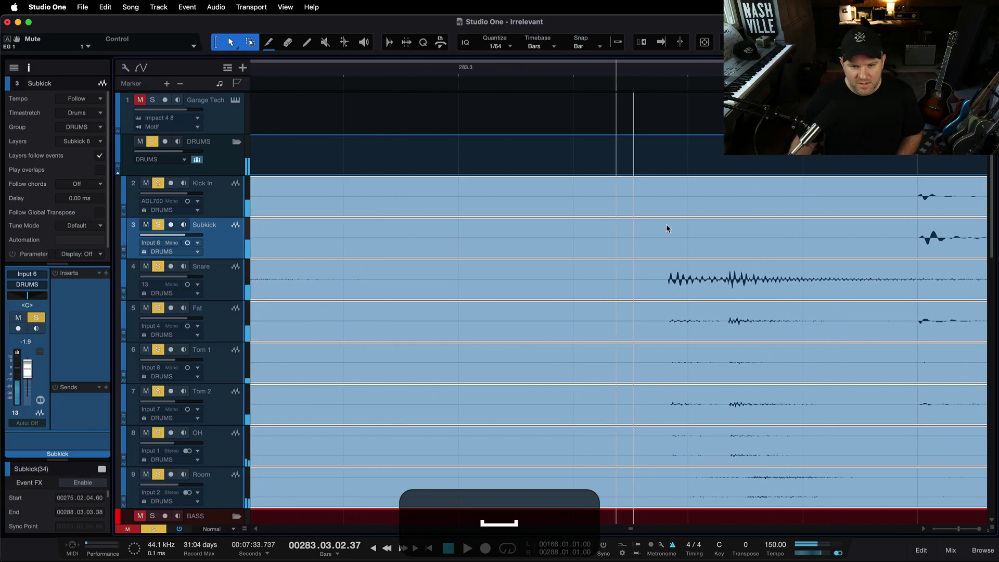
- Split the grouped drum events at 283.03.02.73 and 283.03.04.91, and slip the audio in the resulting slice earlier
super+click(676, 274)
super+click(908, 271)
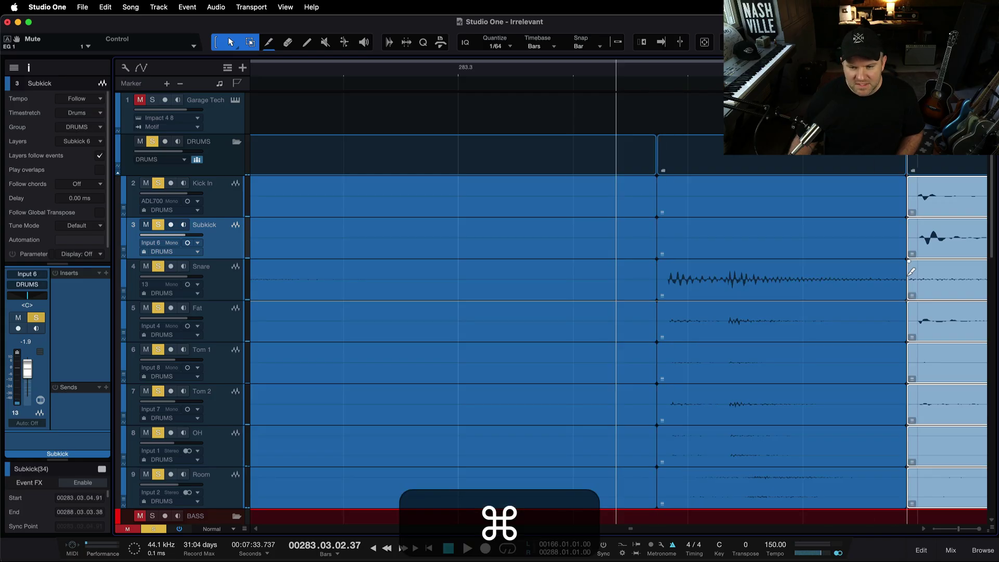
drag(789, 286, 760, 289)
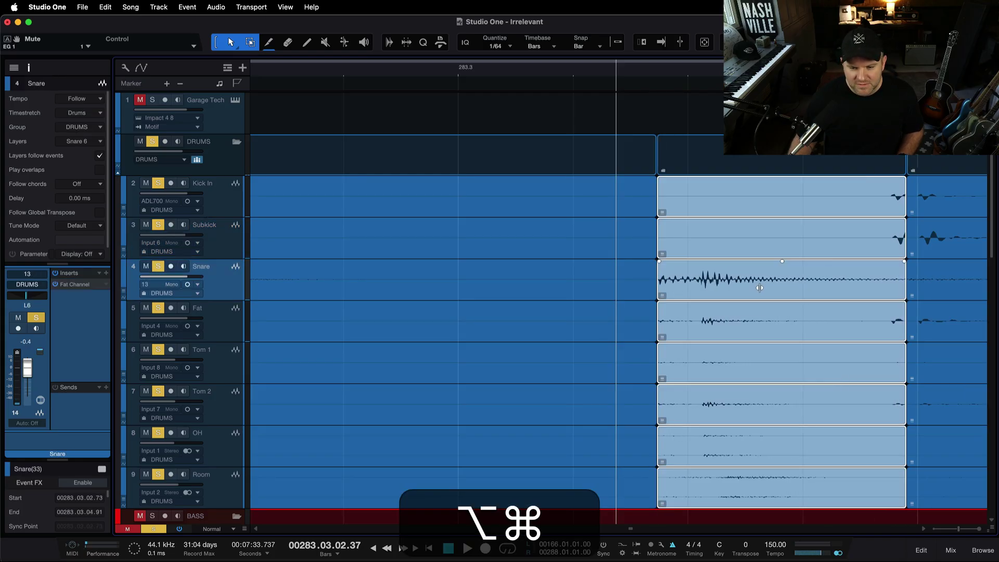
- Trim the drum slice to run from 283.03.02.52 to 283.03.04.64 and crossfade both of its edges
drag(906, 296, 878, 296)
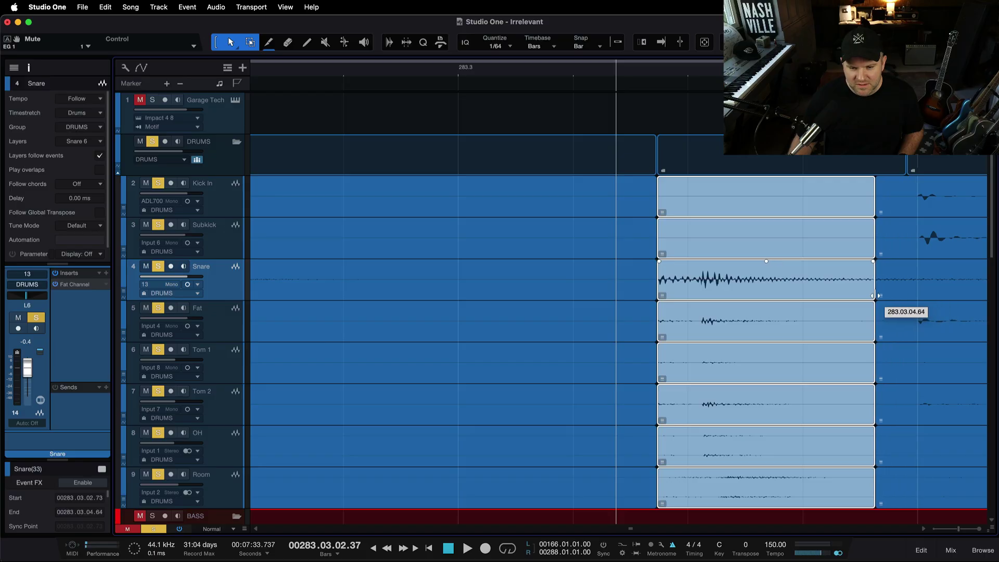
drag(650, 294, 691, 295)
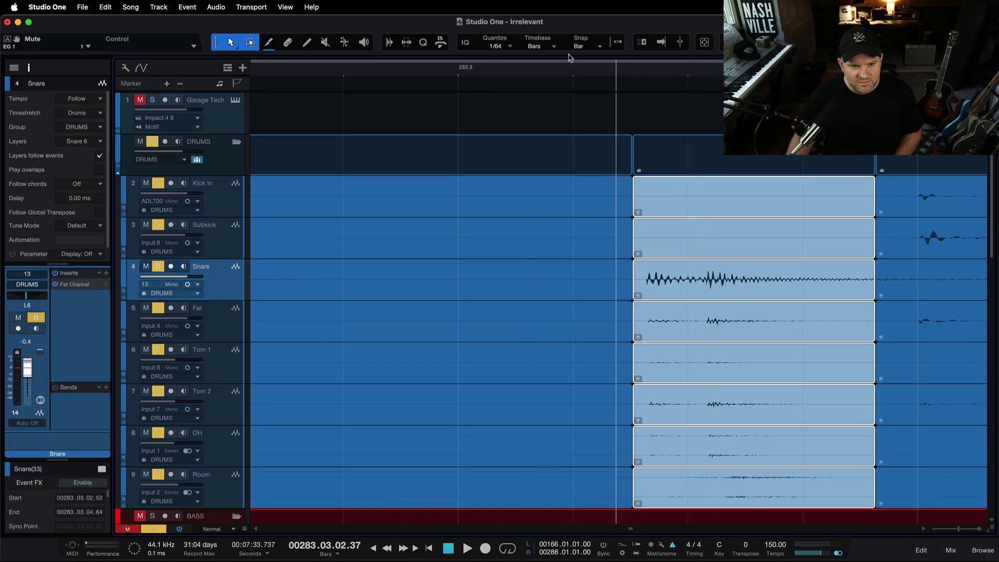
key(x)
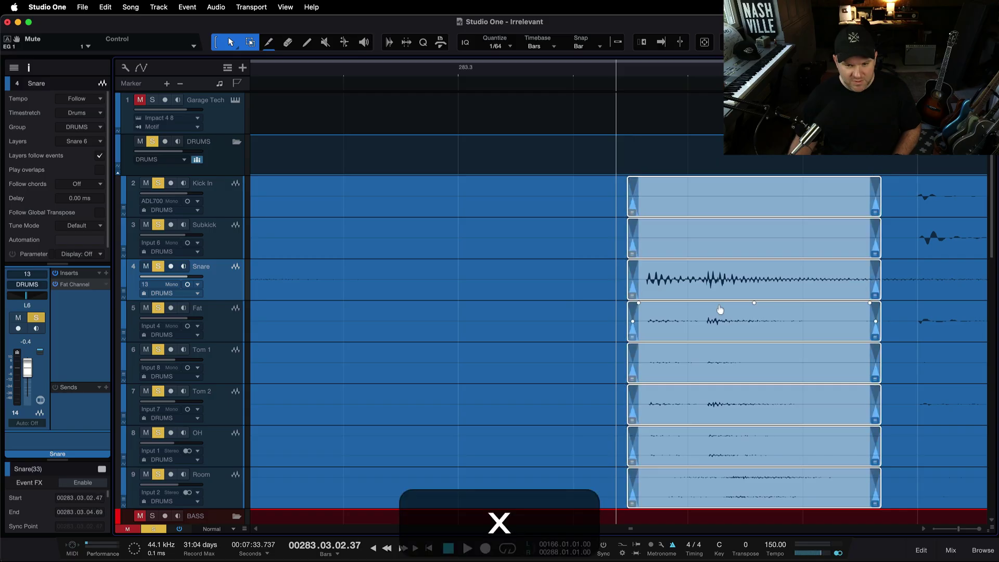
- Play the soloed drums from just after beat 3 of bar 282 to check the moved snare hits
scroll(720, 310, down, 5)
click(354, 73)
key(space)
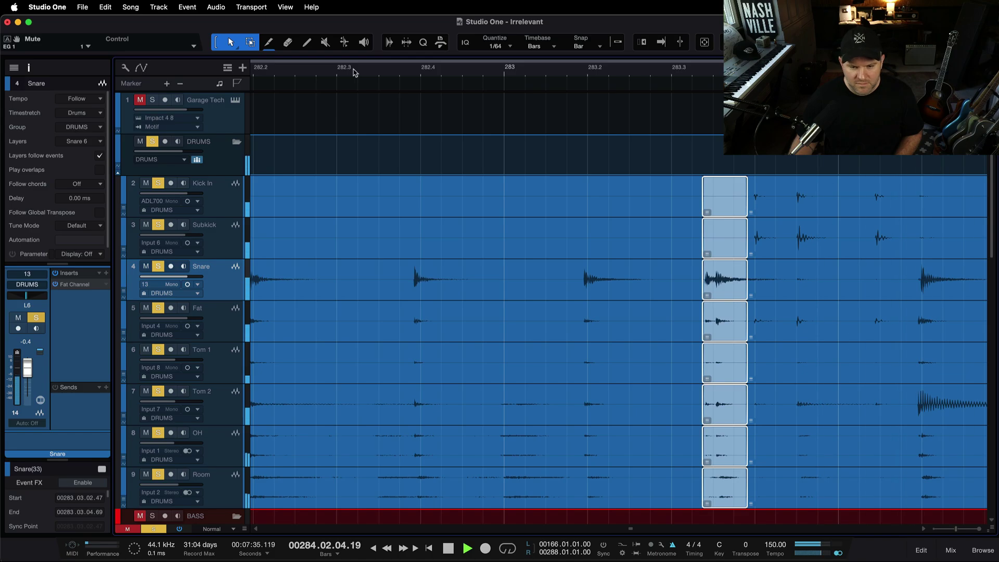
key(space)
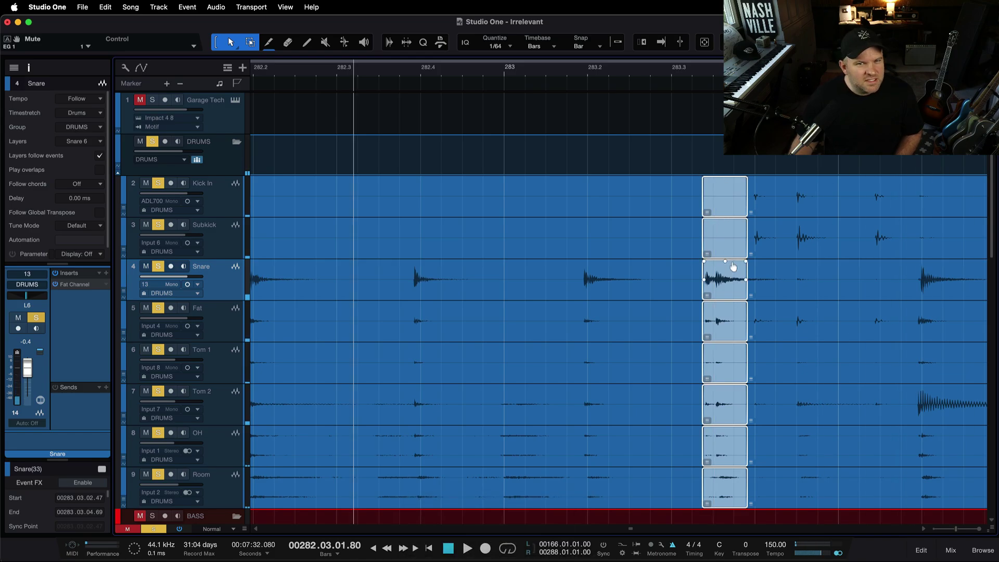
- Undo the crossfades, trims, slip and splits made on the grouped drum events before beat 4 of bar 283
scroll(732, 267, up, 3)
scroll(733, 267, up, 2)
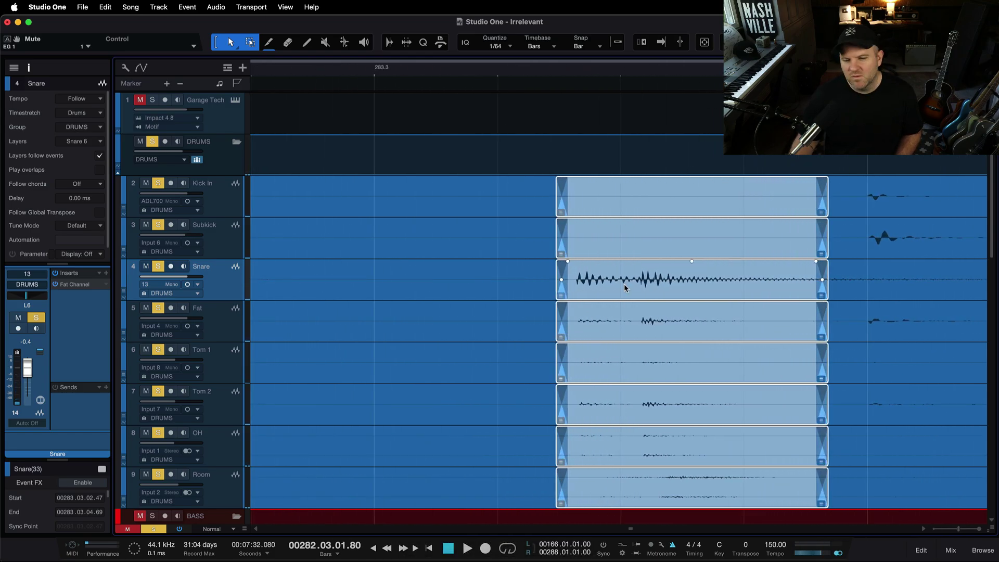
key(super+z)
key(super+z)
key(super+z)
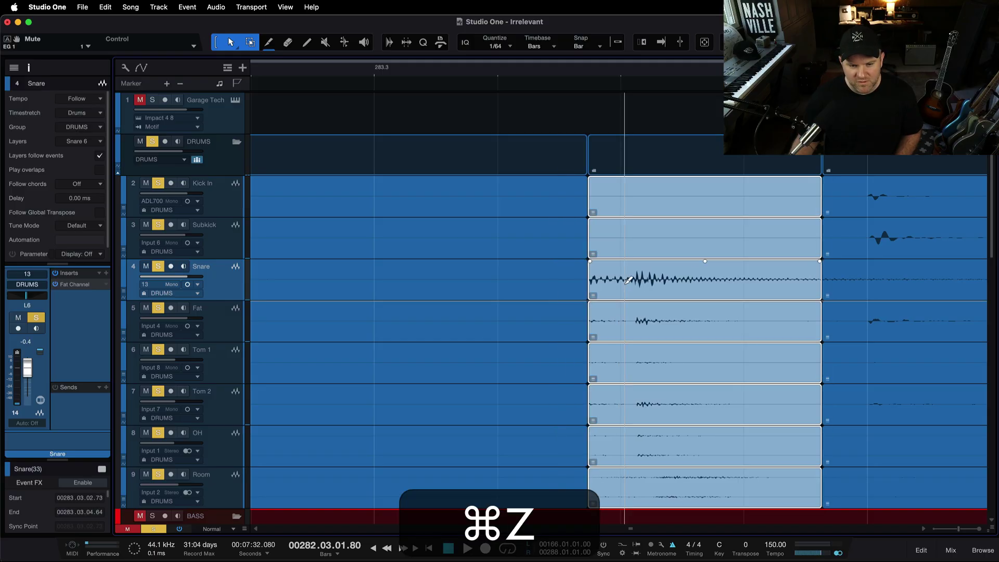
key(super+z)
key(super+z)
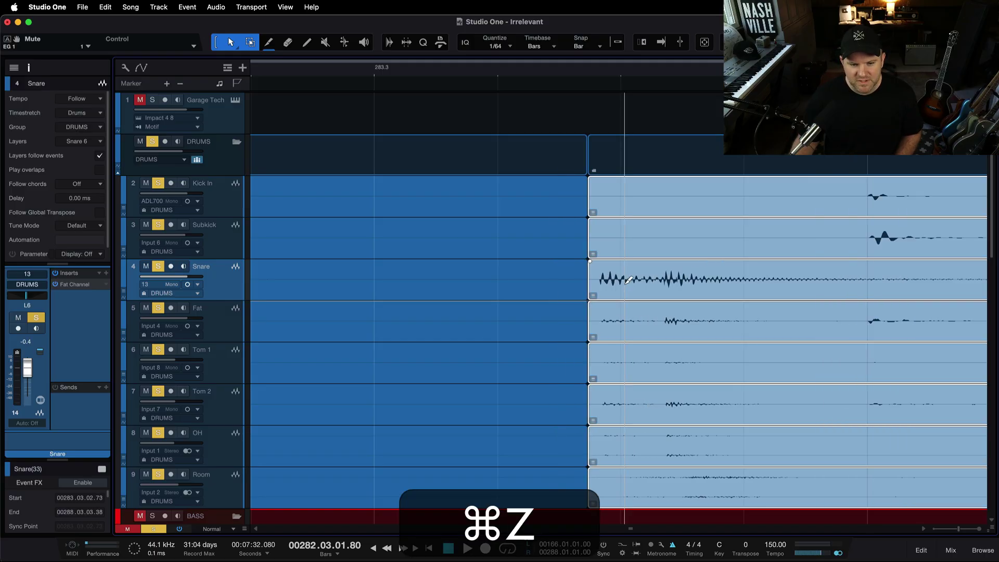
key(super+z)
key(super+z)
key(super+z)
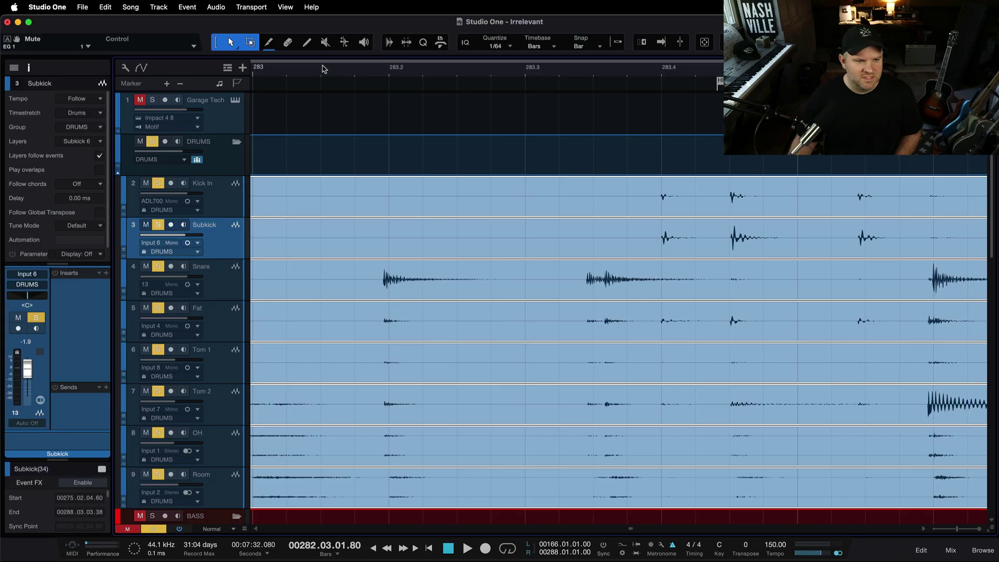
- Play the original drum ending from shortly after the start of bar 283
click(299, 71)
key(space)
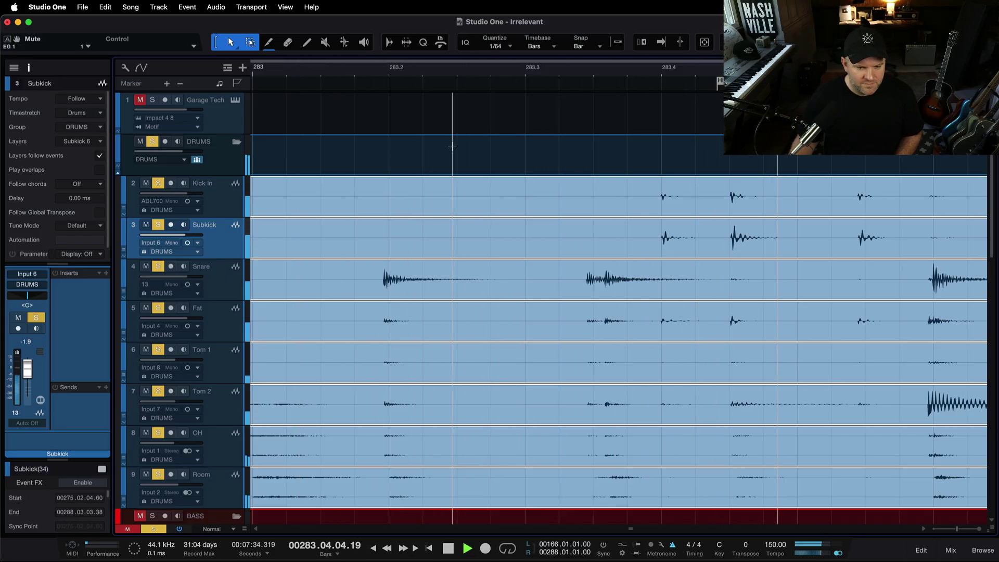
scroll(382, 66, down, 3)
key(space)
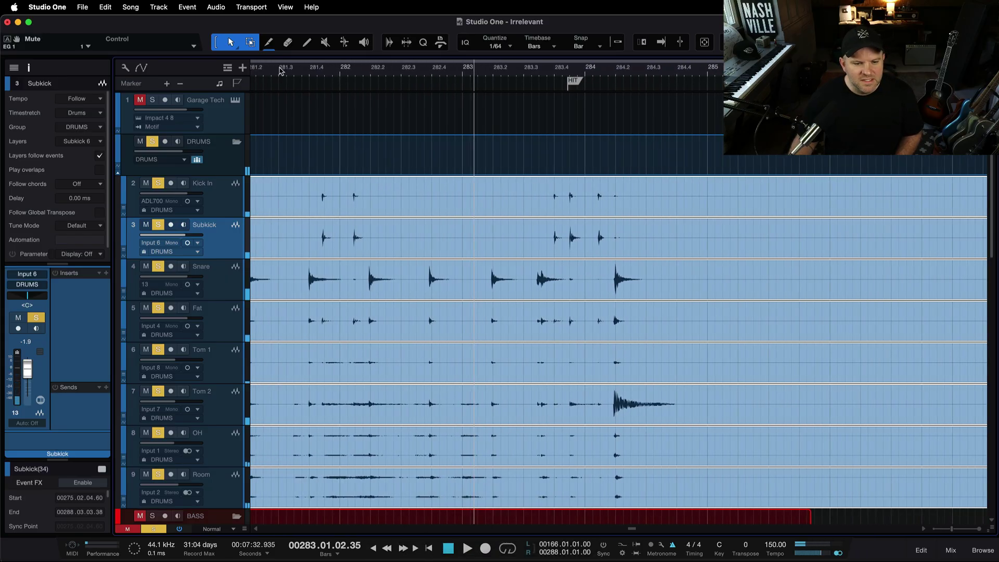
- Play the soloed drums from just before beat 2 of bar 281 through the ending
scroll(280, 72, left, 5)
click(280, 71)
key(space)
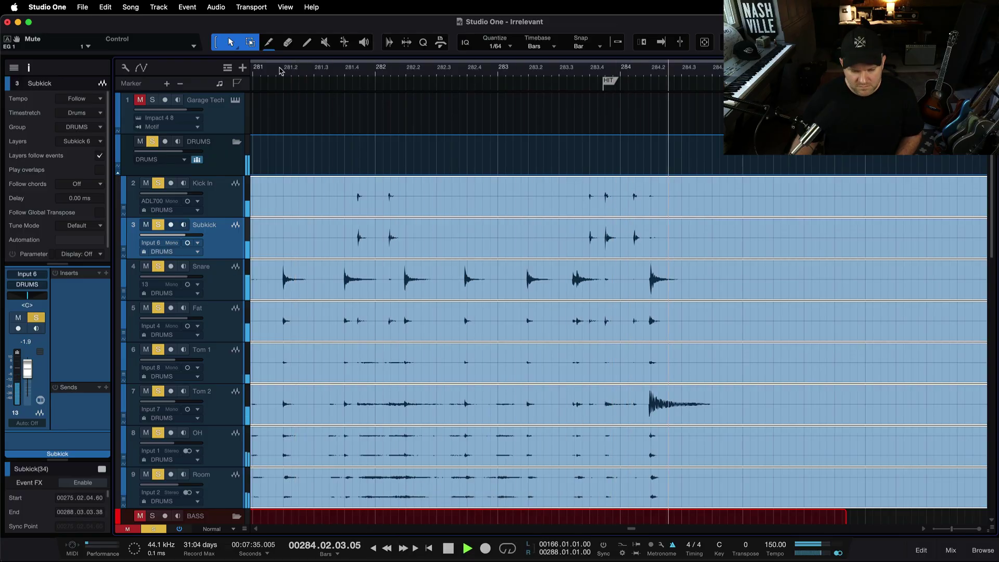
key(space)
key(e)
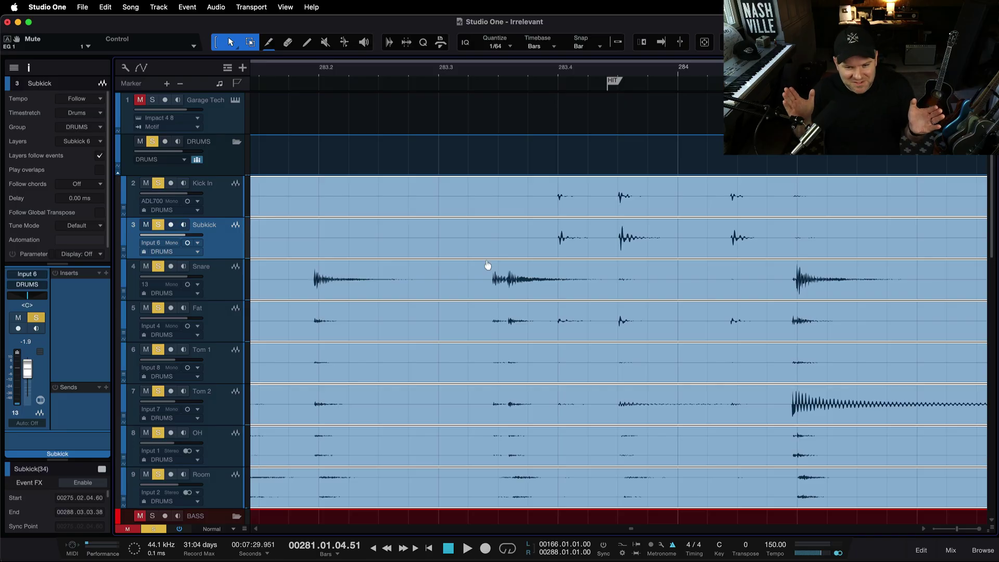
- Turn off both solo and track grouping on the DRUMS folder, and save the song
scroll(488, 265, down, 10)
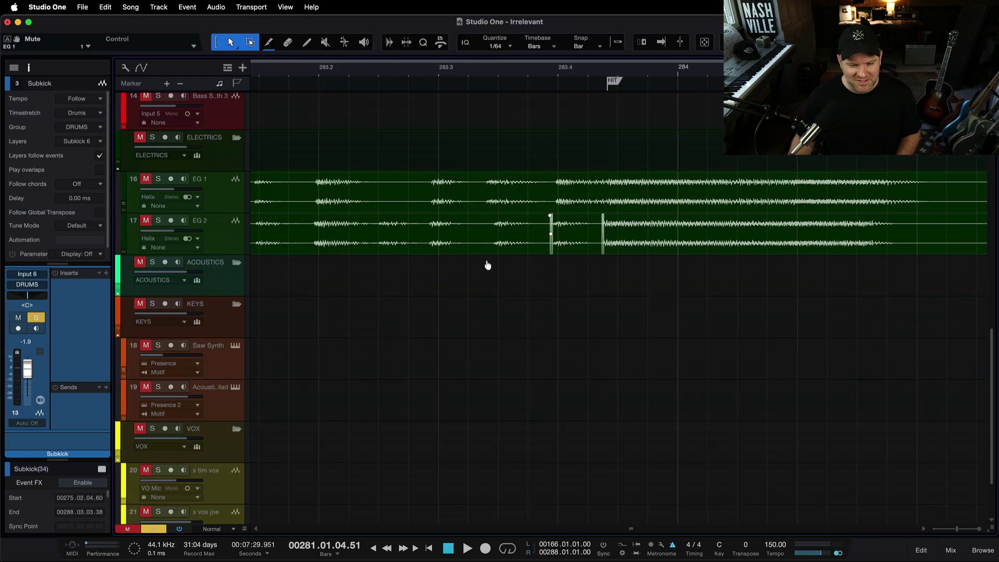
scroll(582, 223, up, 2)
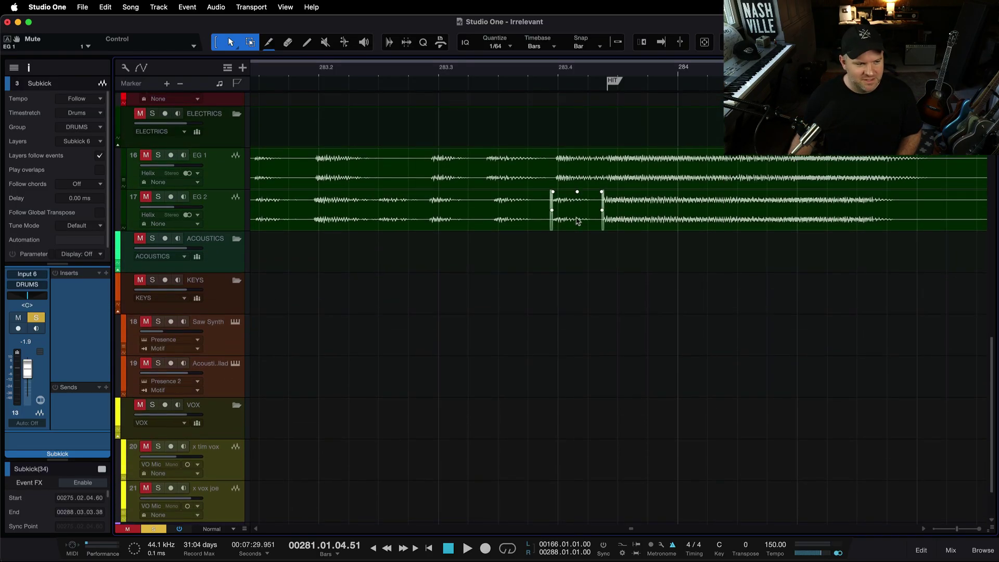
scroll(578, 221, up, 8)
click(153, 142)
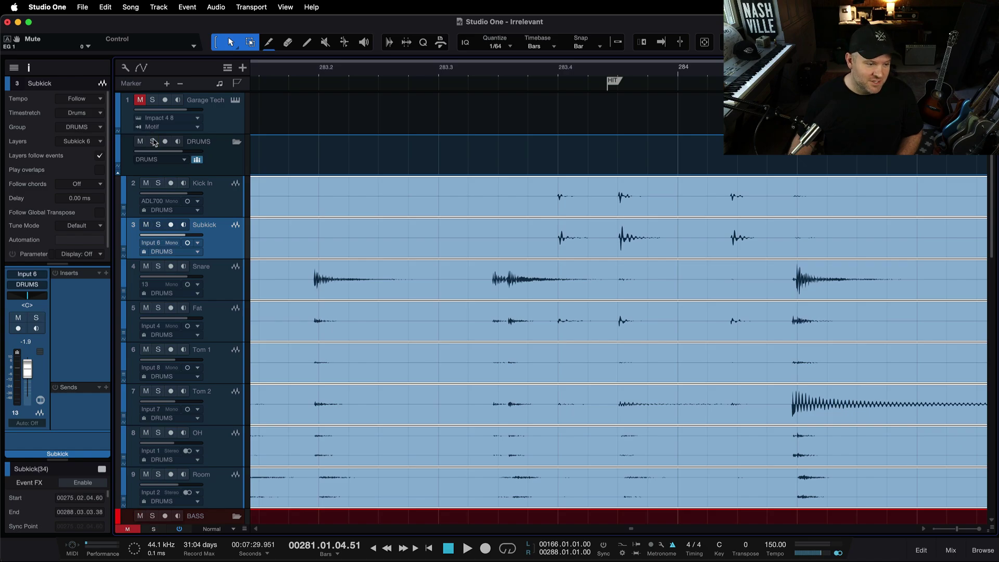
click(196, 160)
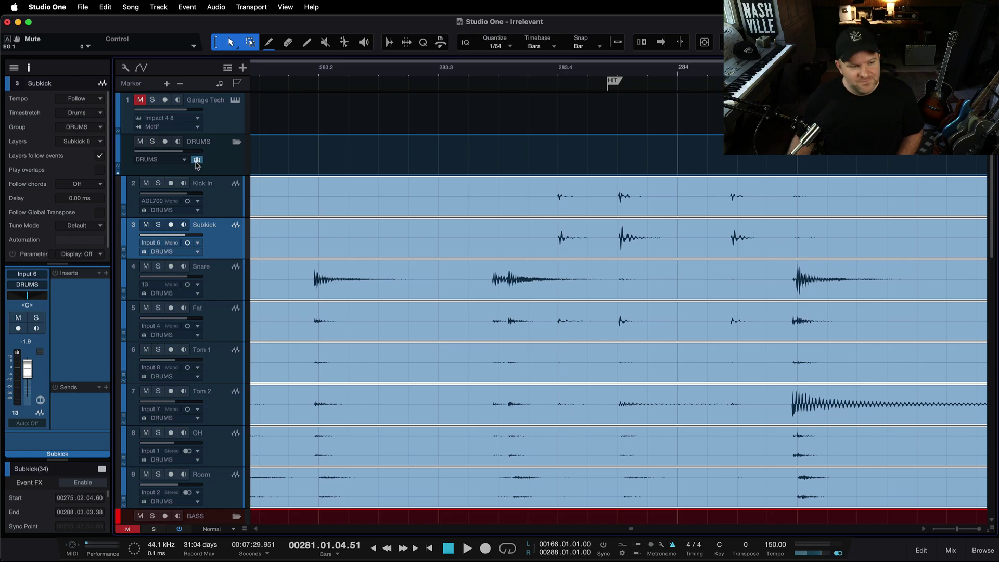
key(super+s)
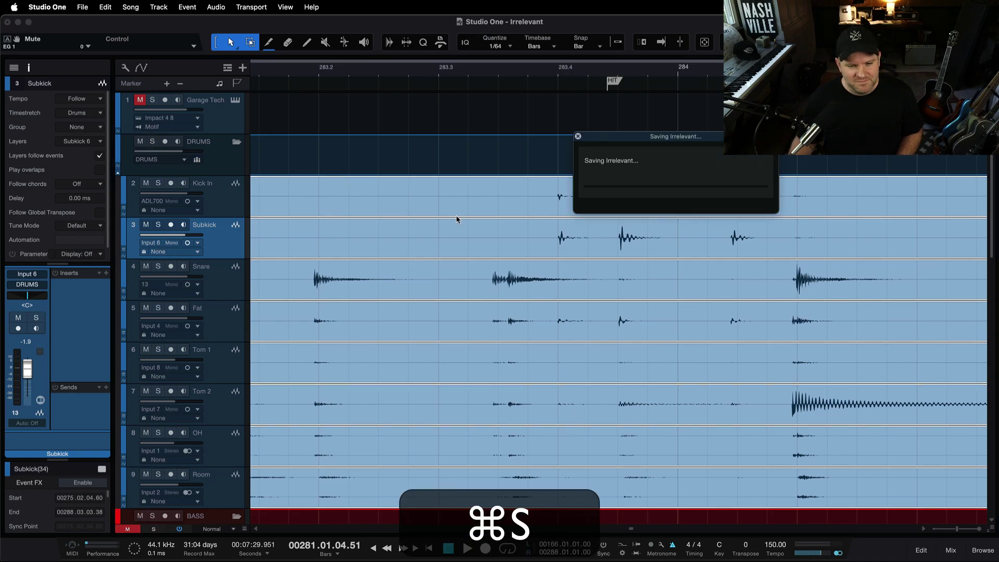
- Slip the audio inside EG 2's short event before the HIT marker later so its chord starts on beat 4 of bar 283
scroll(520, 251, down, 6)
scroll(522, 255, down, 9)
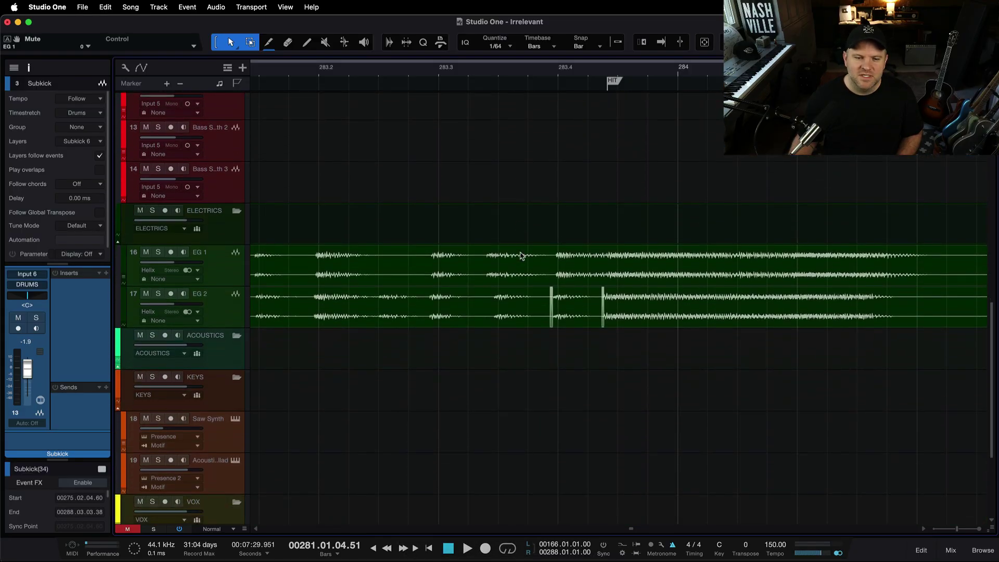
scroll(575, 246, up, 3)
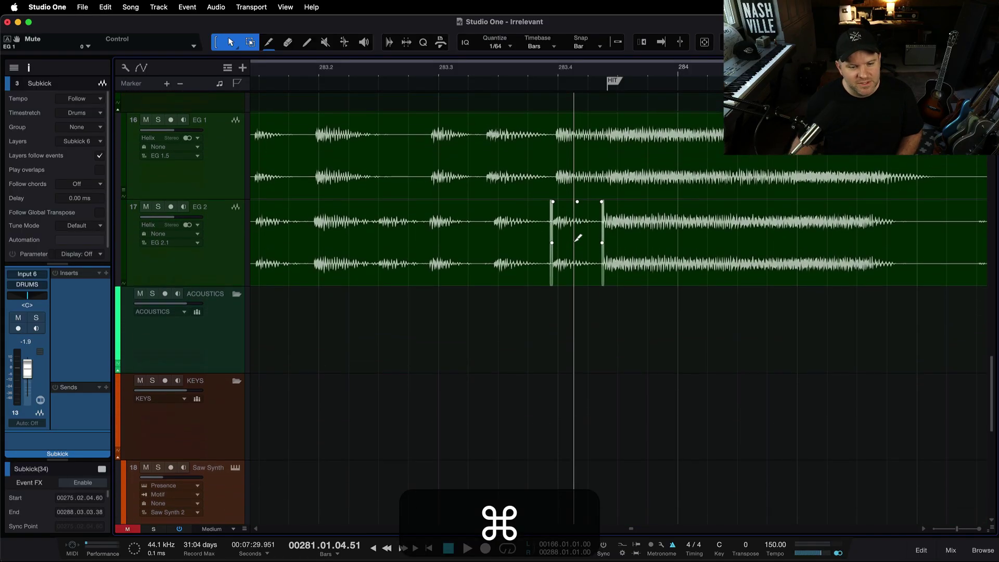
click(575, 276)
scroll(535, 290, up, 5)
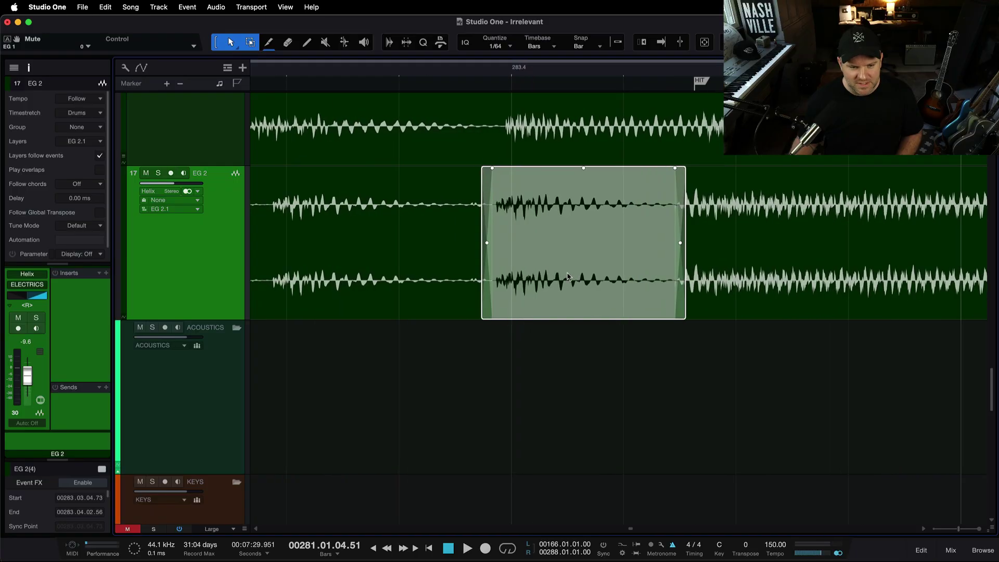
drag(517, 284, 501, 228)
- Play the full mix from just before beat 2 of bar 281 to check the slipped EG 2 chord
key(space)
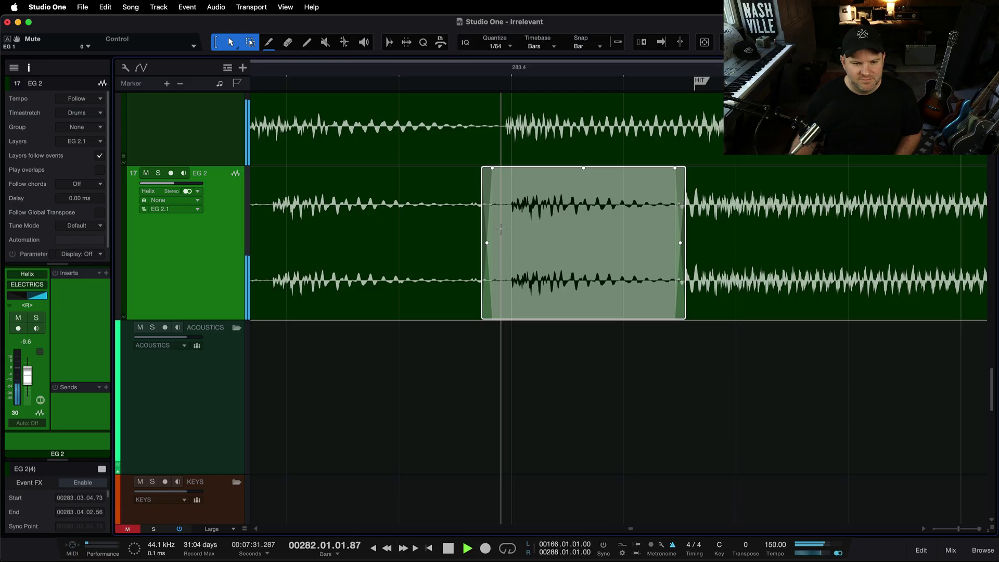
key(space)
scroll(525, 200, down, 6)
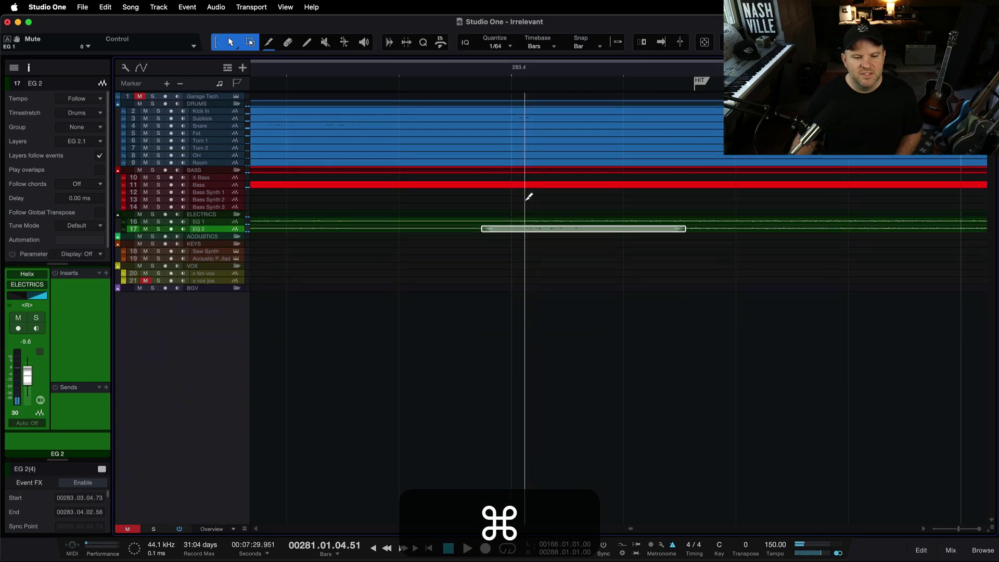